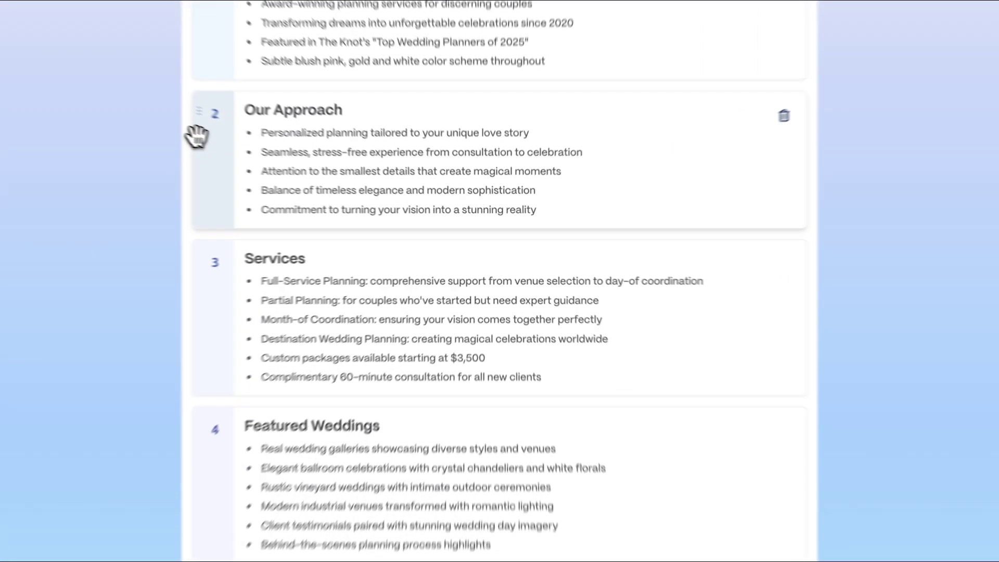
Move the Our Approach card below the Services card in the outline.
{"action": "left_click_drag", "start_coordinate": [333, 183], "coordinate": [338, 283]}
{"action": "left_click_drag", "start_coordinate": [152, 333], "coordinate": [144, 429]}
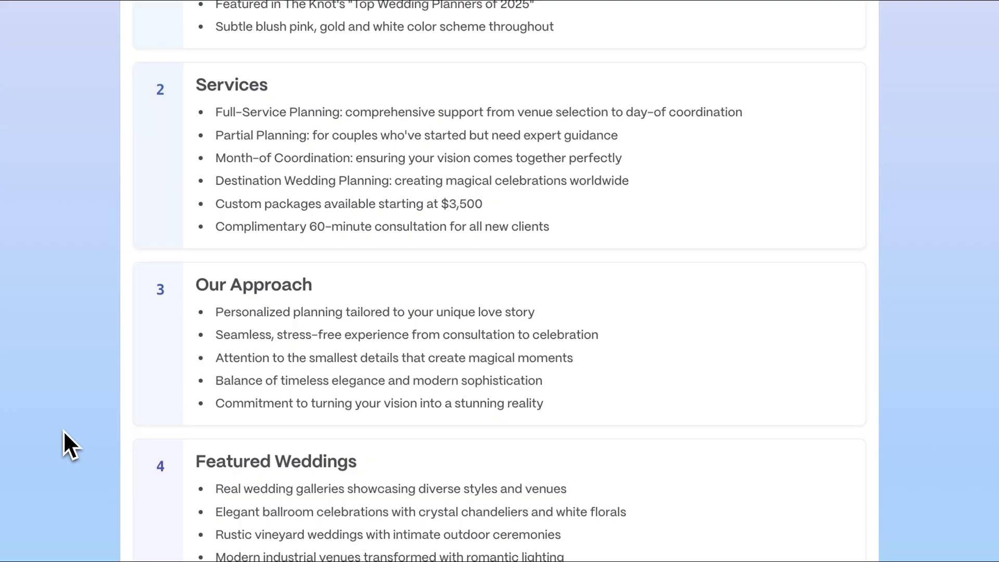
Remove the last two bullets from the Featured Weddings card and delete the Meet The Team card.
{"action": "scroll", "coordinate": [64, 430], "scroll_direction": "down", "scroll_amount": 5}
{"action": "left_click", "coordinate": [511, 333]}
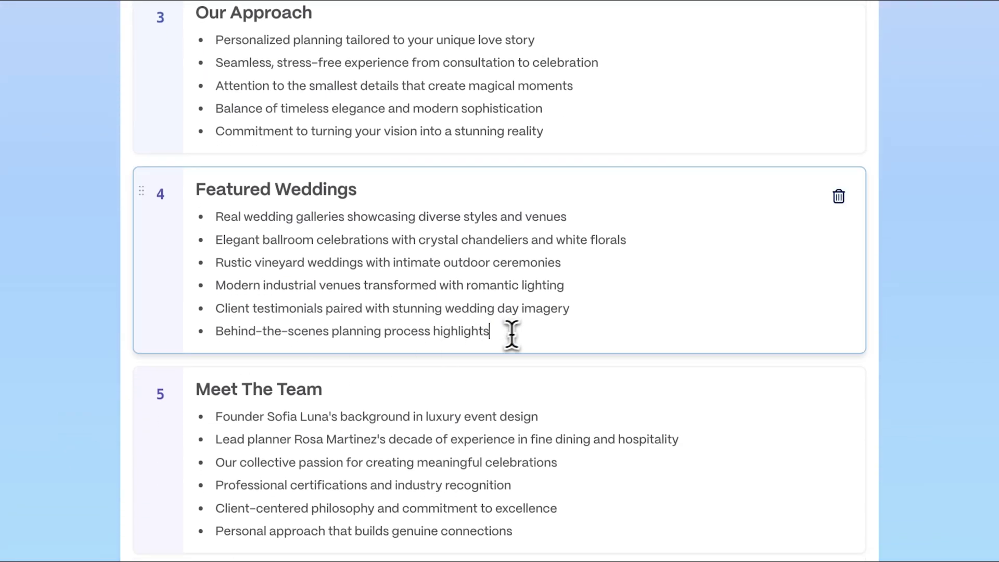
{"action": "left_click_drag", "start_coordinate": [405, 333], "coordinate": [192, 312]}
{"action": "key", "text": "BackSpace"}
{"action": "key", "text": "BackSpace"}
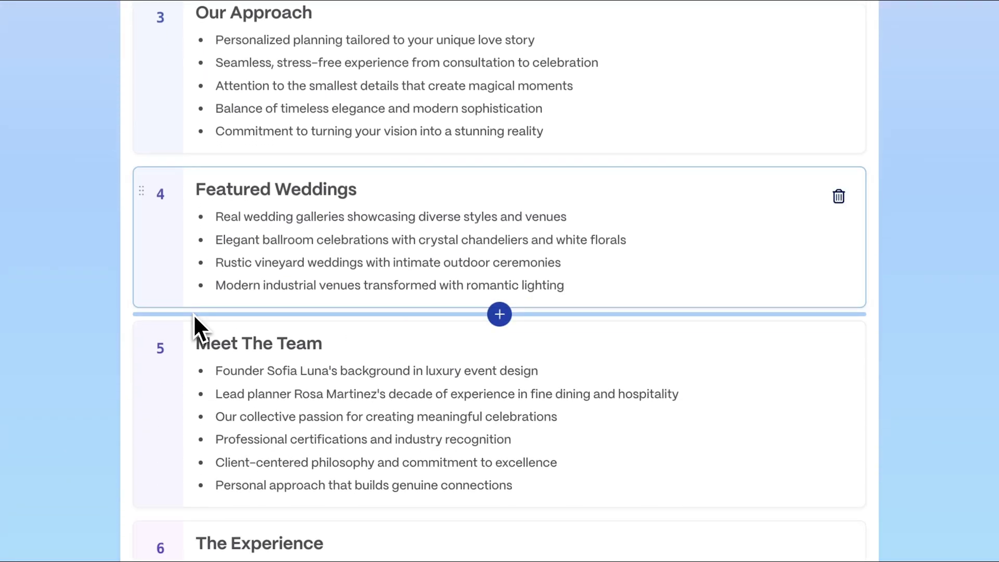
{"action": "left_click", "coordinate": [839, 350]}
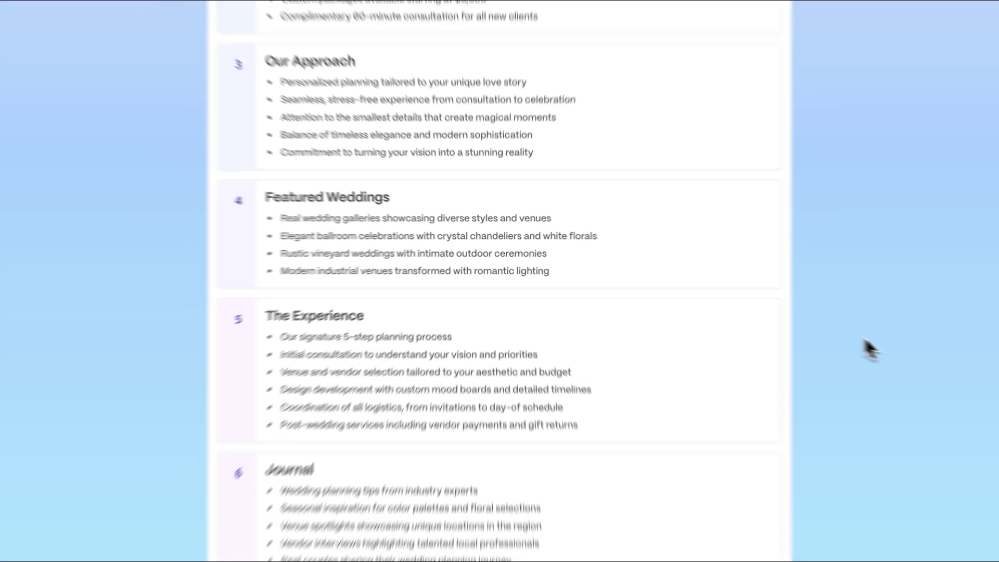
Set the image source in the content settings to AI images.
{"action": "scroll", "coordinate": [975, 366], "scroll_direction": "down", "scroll_amount": 7}
{"action": "scroll", "coordinate": [721, 300], "scroll_direction": "down", "scroll_amount": 5}
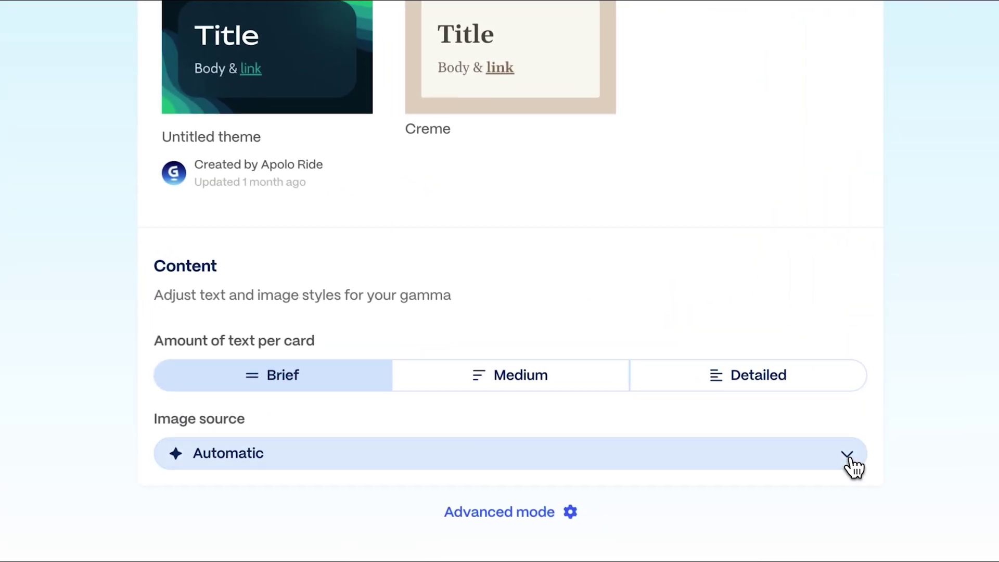
{"action": "left_click", "coordinate": [659, 384]}
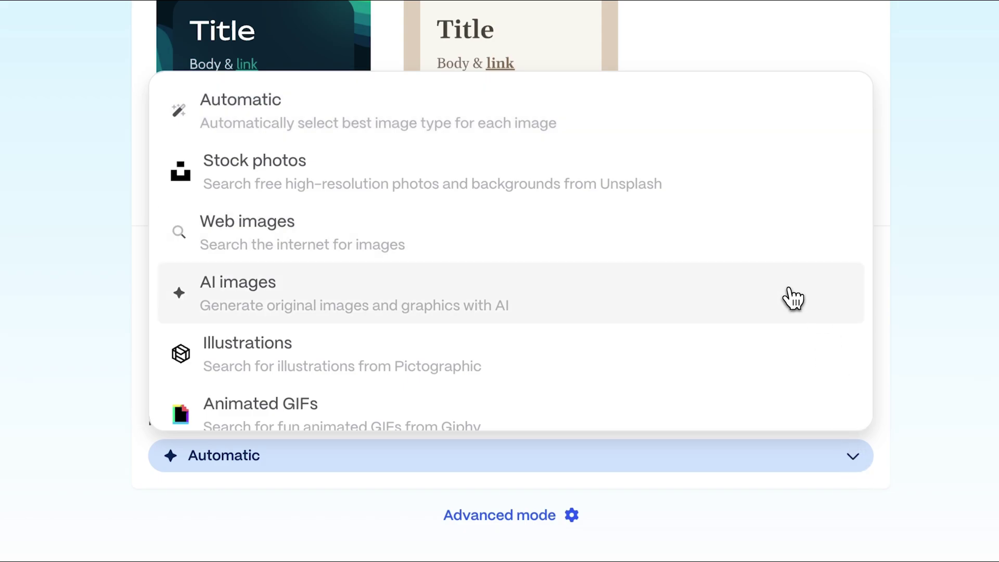
{"action": "left_click", "coordinate": [794, 297]}
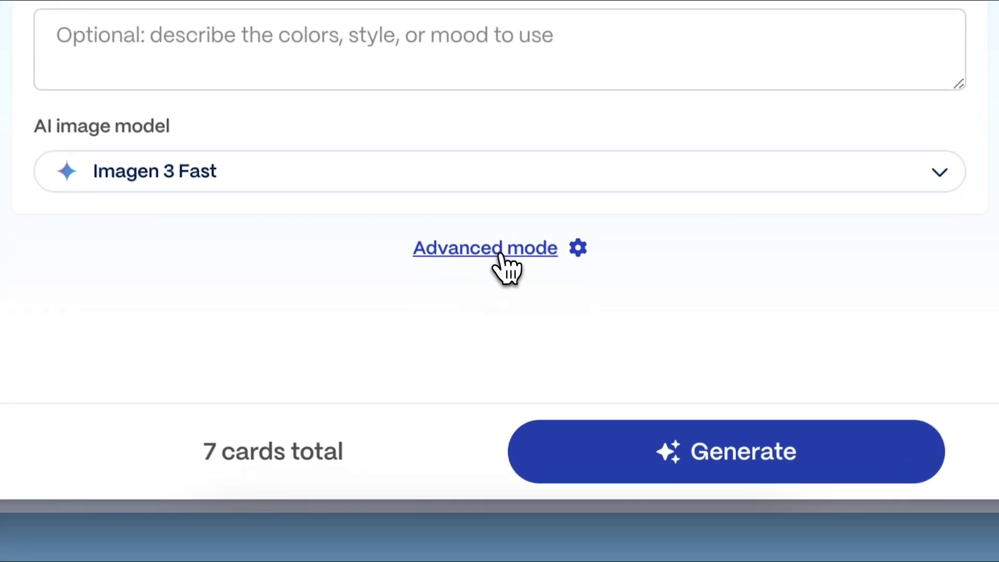
Switch to advanced mode and set the audience to "Couples planning their wedding day." and the tone to "Elegant, romantic, reassuring.".
{"action": "left_click", "coordinate": [501, 254]}
{"action": "left_click", "coordinate": [484, 354]}
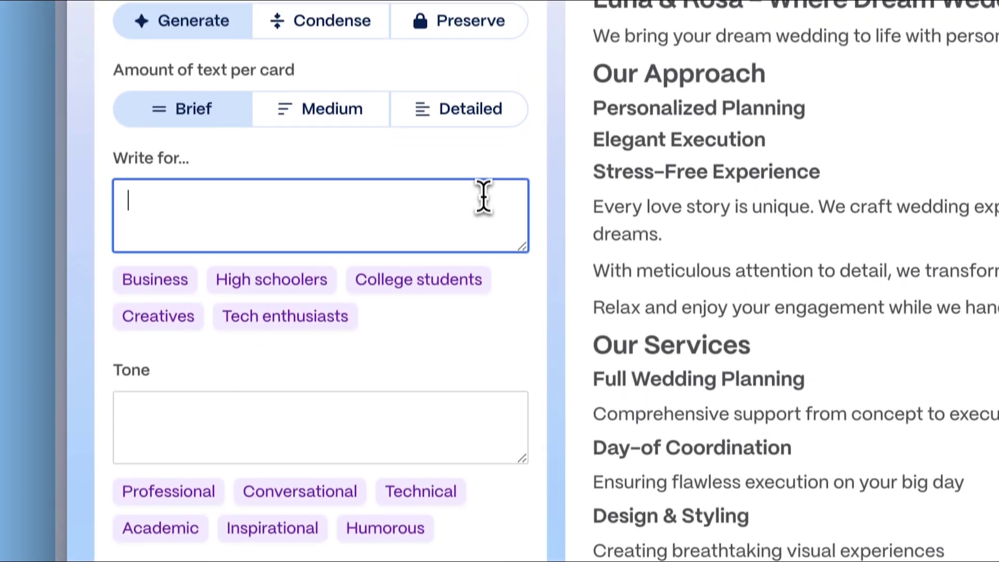
{"action": "type", "text": "Couples planning their wedding day"}
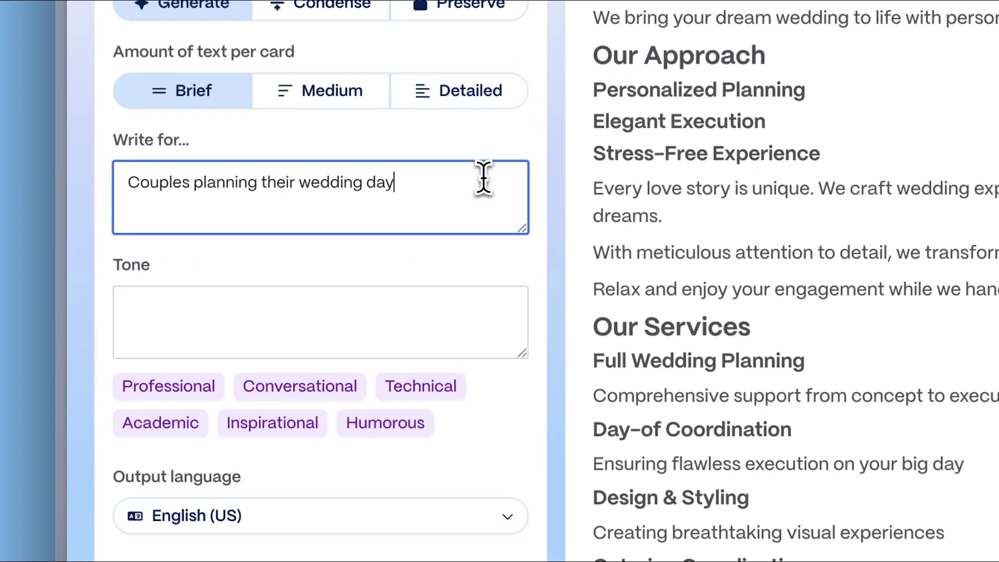
{"action": "type", "text": "."}
{"action": "left_click", "coordinate": [484, 312]}
{"action": "type", "text": "Elegant, romantic, reas"}
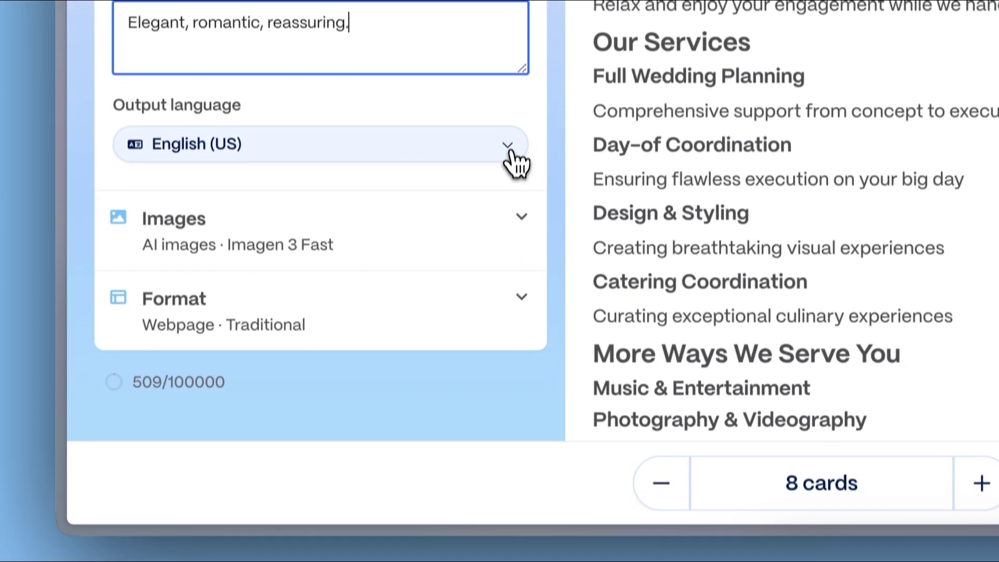
Check the output language options and switch the prompt content to card-by-card mode.
{"action": "left_click", "coordinate": [507, 305]}
{"action": "left_click", "coordinate": [507, 305]}
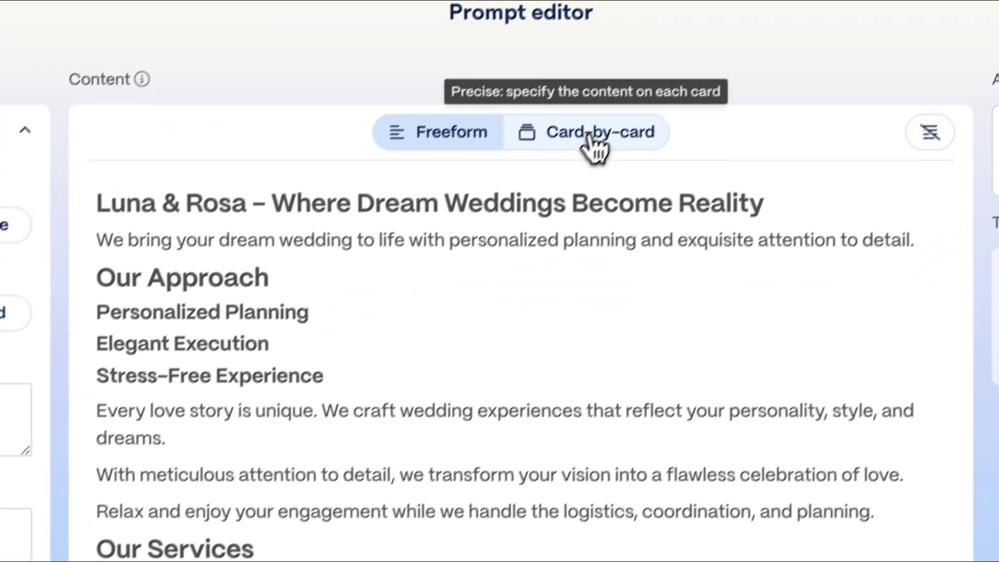
{"action": "left_click", "coordinate": [716, 10]}
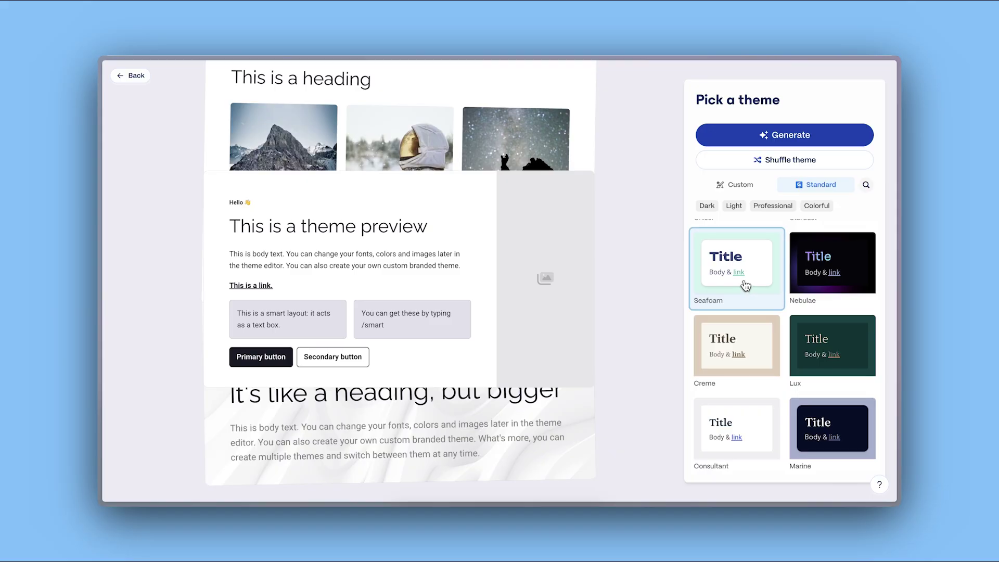
Try the standard Seafoam, Elysia and Gamma themes in the preview.
{"action": "left_click", "coordinate": [746, 285]}
{"action": "scroll", "coordinate": [745, 286], "scroll_direction": "down", "scroll_amount": 1}
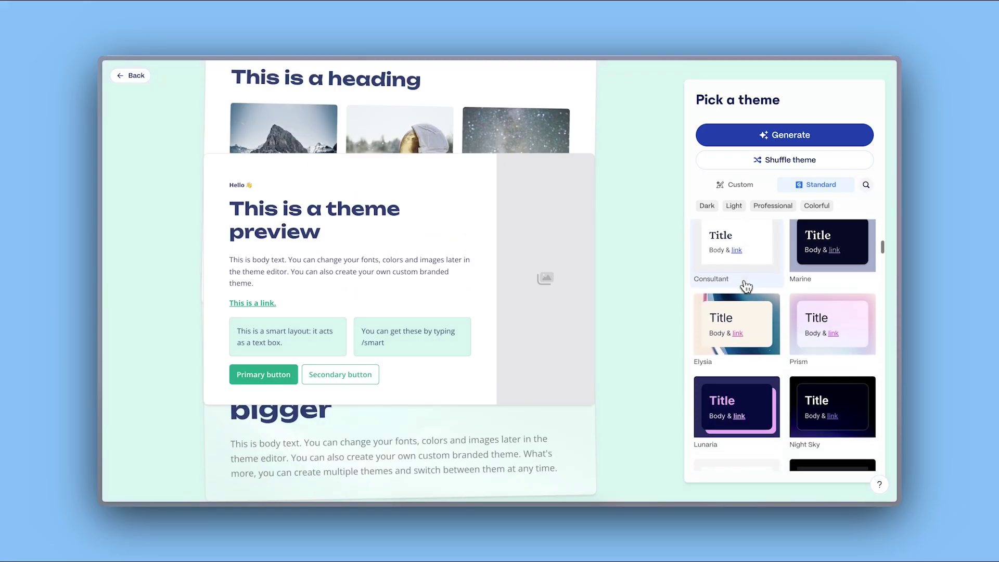
{"action": "left_click", "coordinate": [746, 286]}
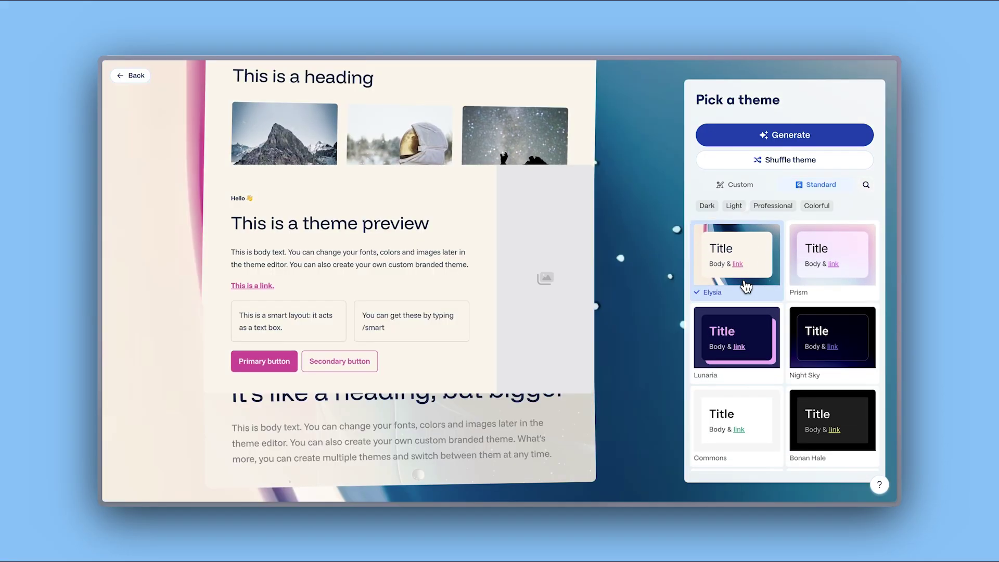
{"action": "scroll", "coordinate": [746, 286], "scroll_direction": "down", "scroll_amount": 5}
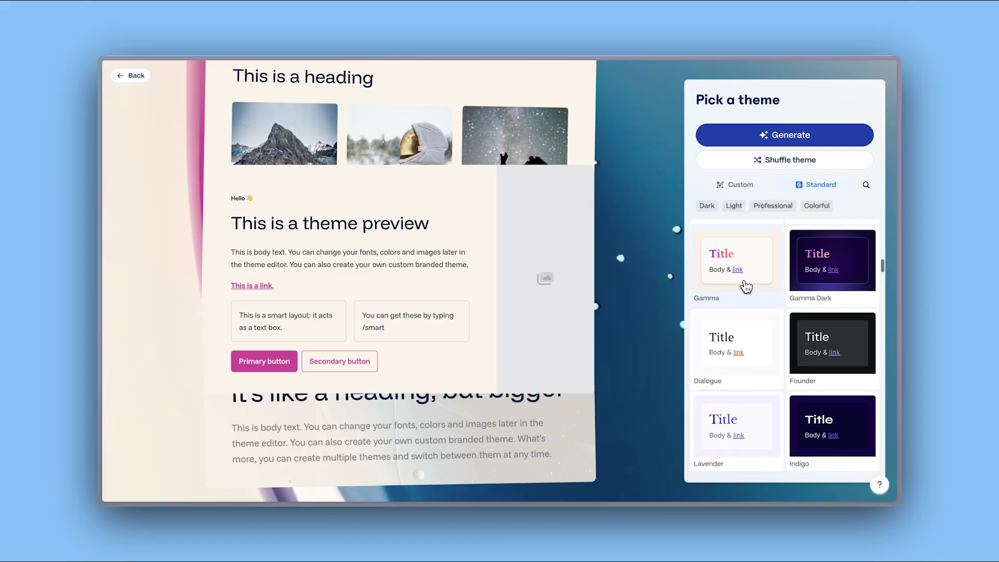
{"action": "left_click", "coordinate": [746, 286]}
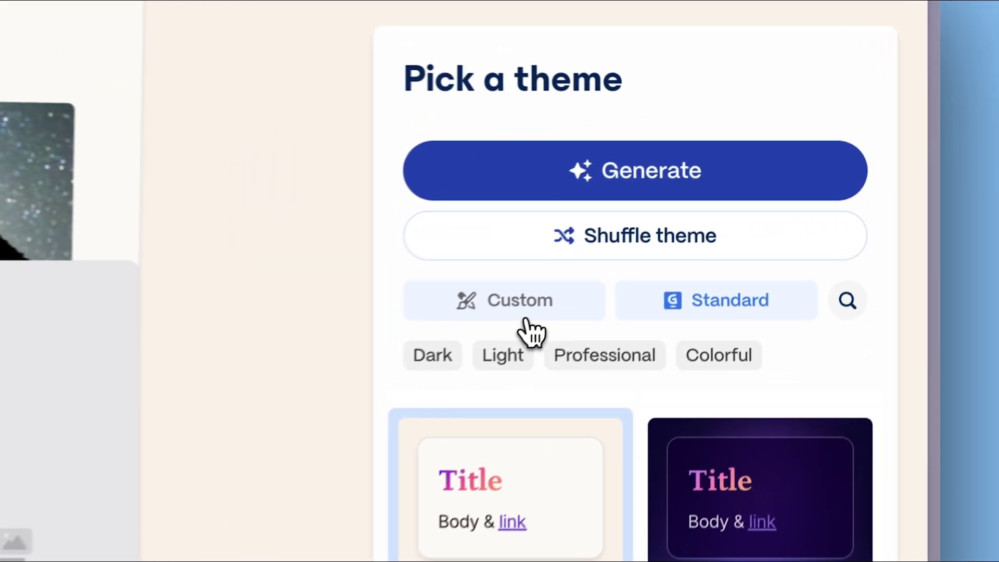
Search the themes for "Luna & Rosa" and select the custom theme of that name.
{"action": "left_click", "coordinate": [744, 188]}
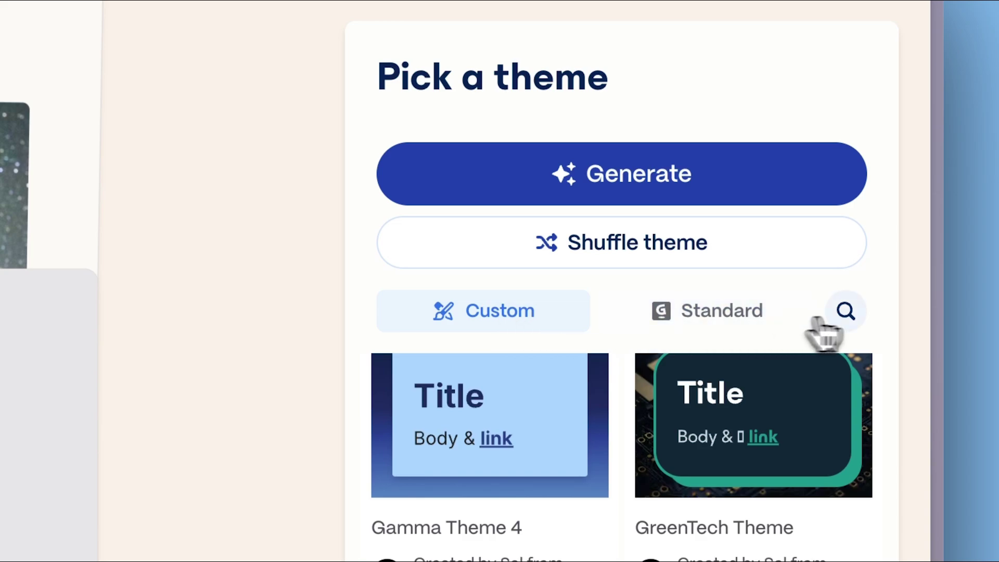
{"action": "left_click", "coordinate": [848, 316]}
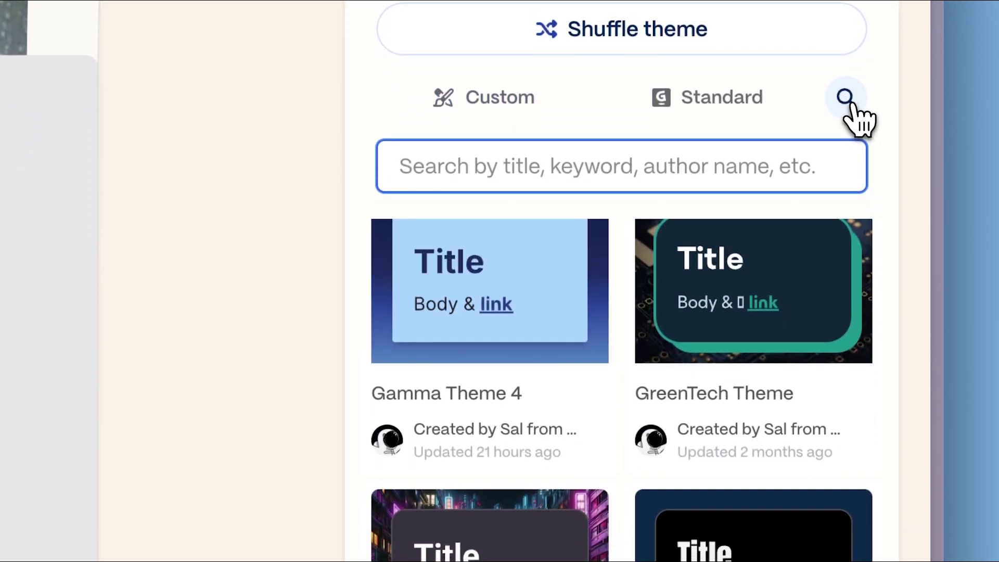
{"action": "type", "text": "Luna & Rosa"}
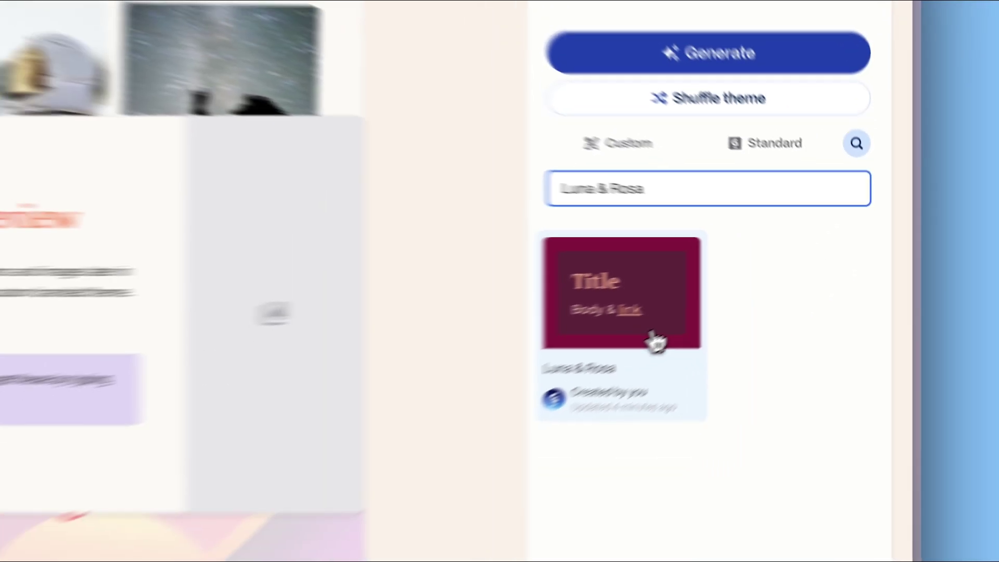
{"action": "left_click", "coordinate": [538, 388]}
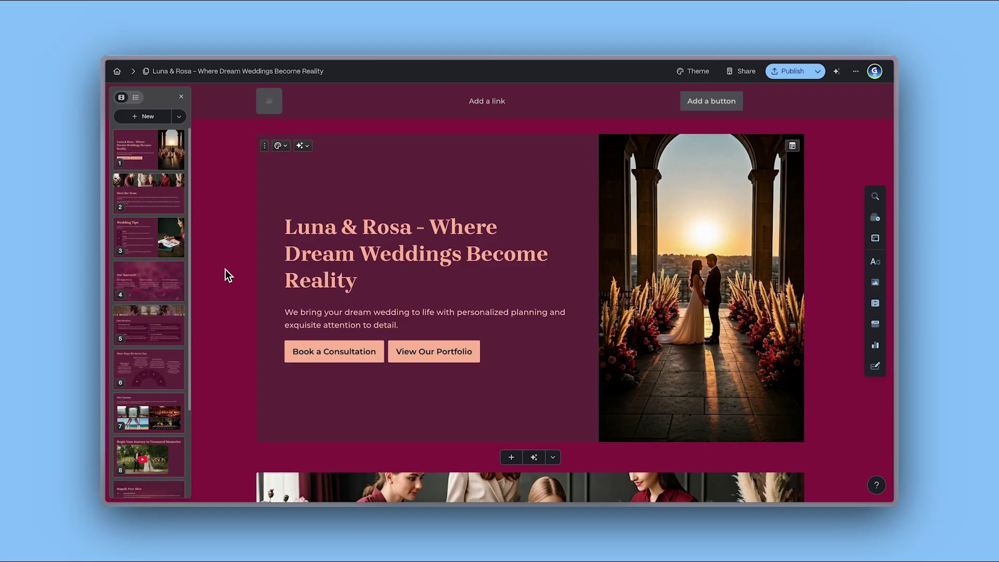
Have AI edit the Wedding Tips card with the prompt "Replace Content".
{"action": "scroll", "coordinate": [226, 269], "scroll_direction": "down", "scroll_amount": 5}
{"action": "scroll", "coordinate": [226, 257], "scroll_direction": "down", "scroll_amount": 7}
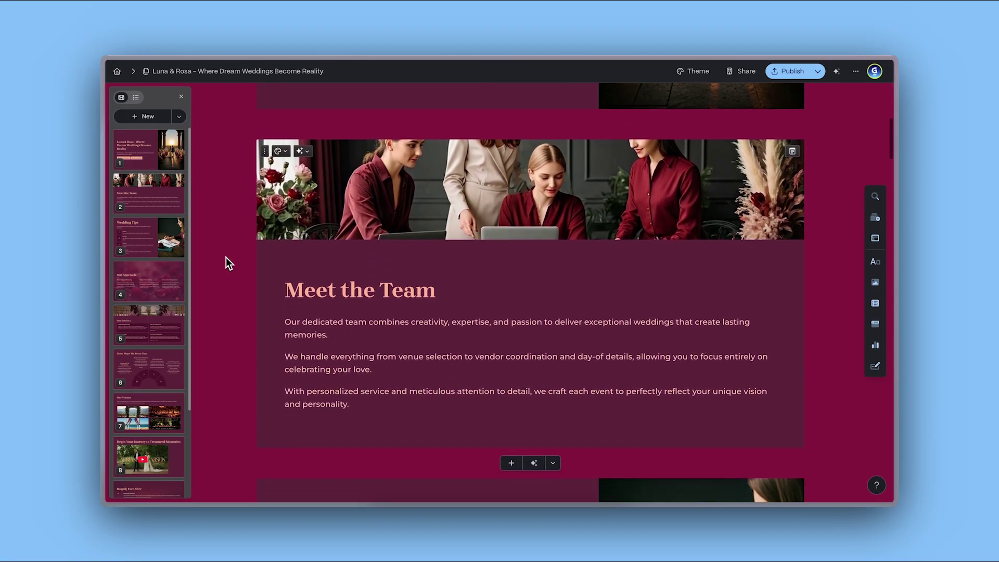
{"action": "scroll", "coordinate": [226, 257], "scroll_direction": "down", "scroll_amount": 2}
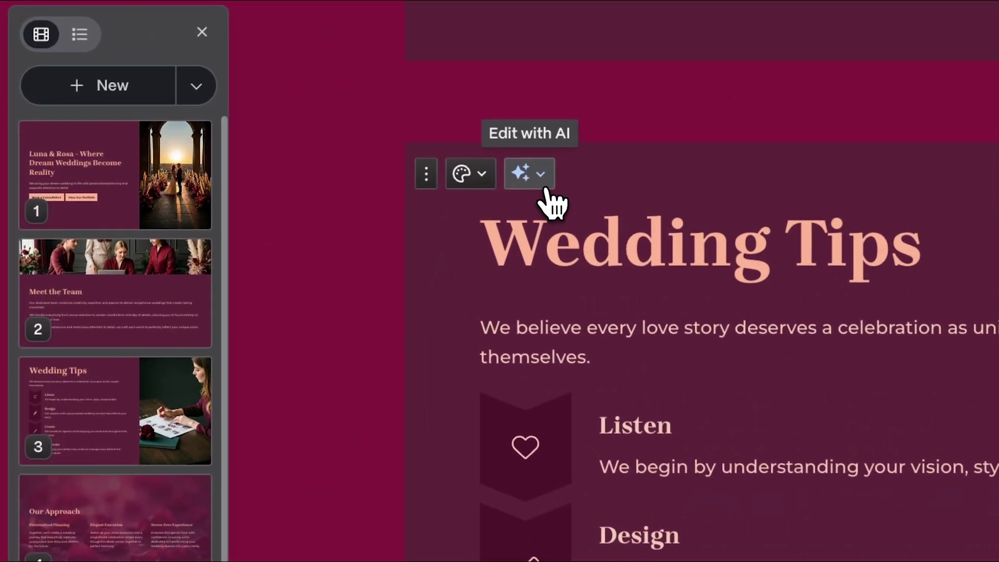
{"action": "left_click", "coordinate": [545, 188]}
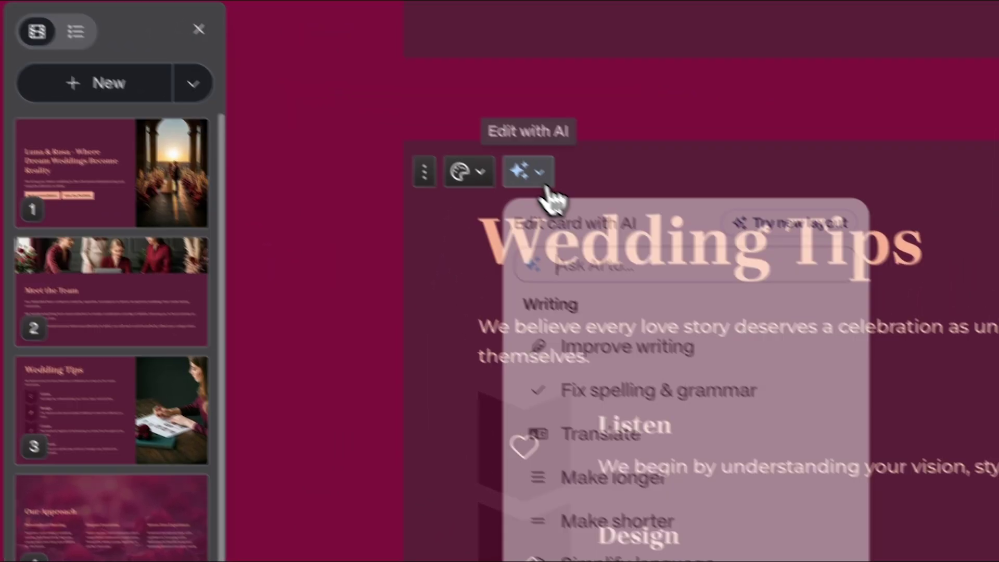
{"action": "type", "text": "Replace Content"}
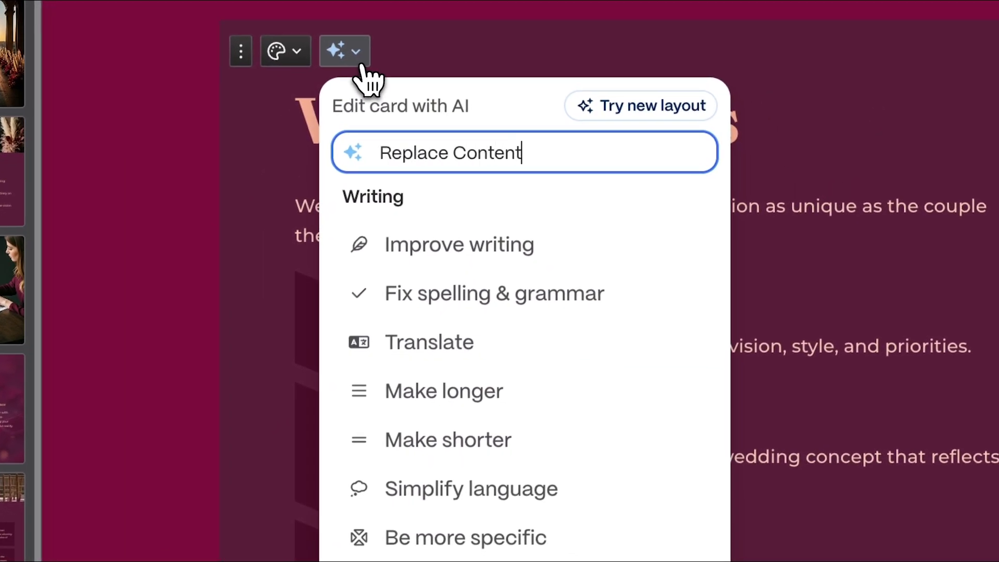
{"action": "key", "text": "Return"}
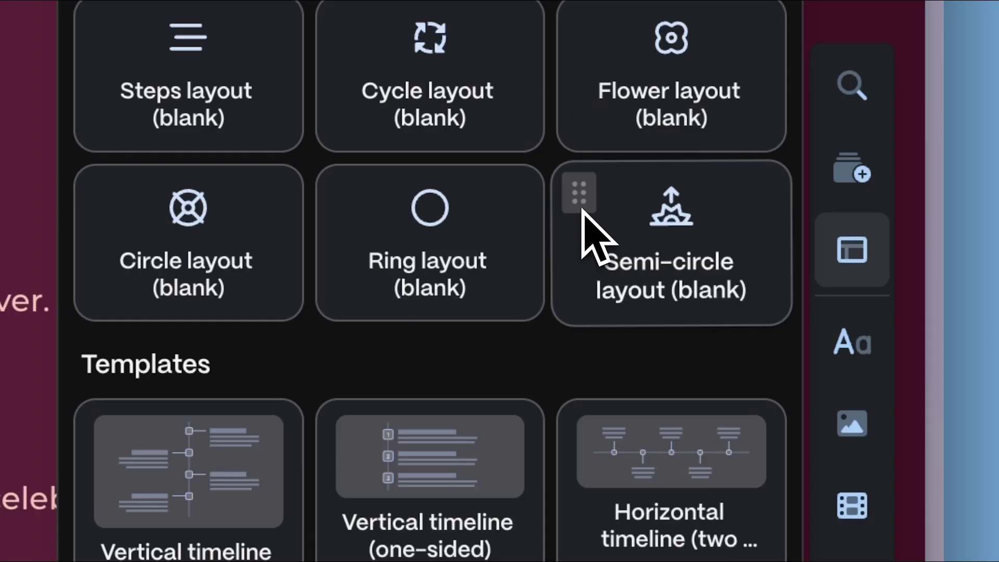
Add a blank semi-circle layout to the page and a YouTube video block beneath the "Begin Your Journey to Treasured Memories" heading.
{"action": "left_click_drag", "start_coordinate": [812, 234], "coordinate": [516, 290]}
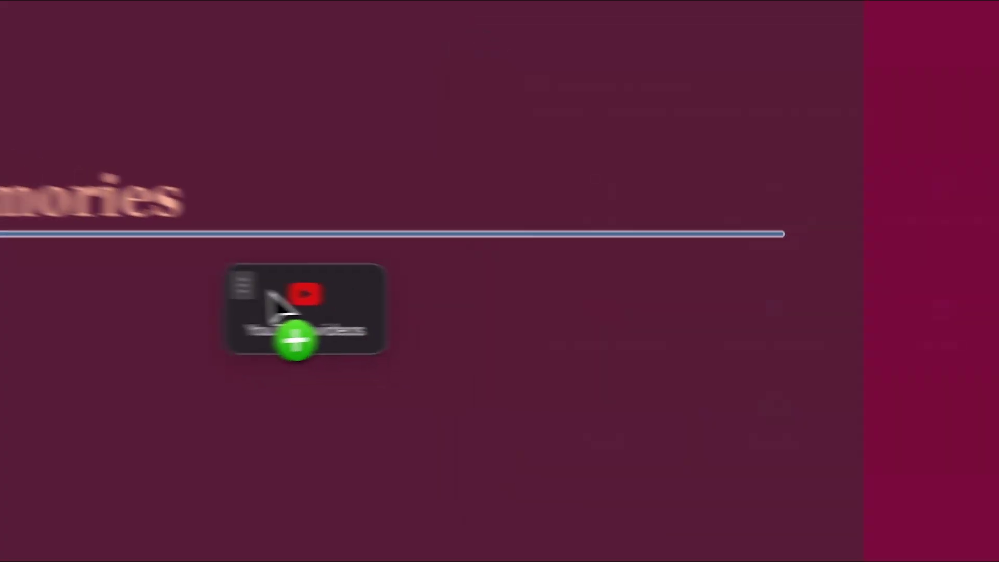
{"action": "left_click_drag", "start_coordinate": [879, 303], "coordinate": [571, 194]}
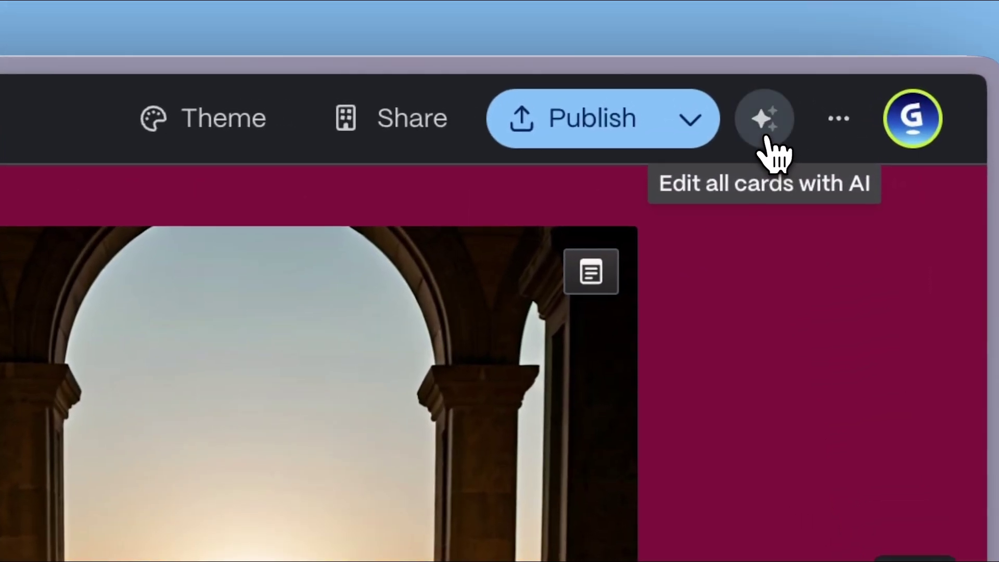
Have AI edit all cards at once with the prompt "Try a more hopeful".
{"action": "left_click", "coordinate": [839, 72]}
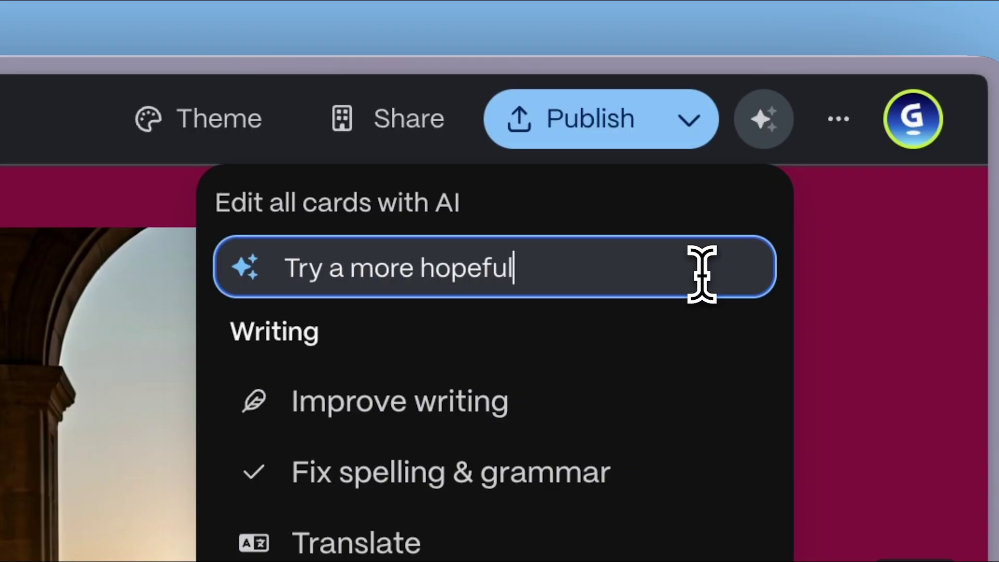
{"action": "key", "text": "Return"}
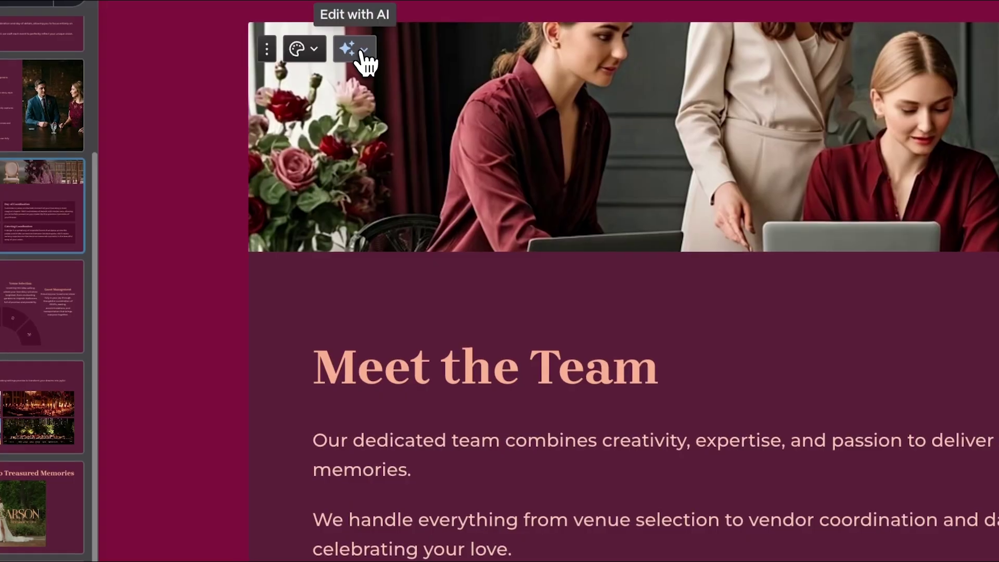
Have AI rework the Meet the Team card with the prompts "Make text shorter" and "Suggest a new layout".
{"action": "left_click", "coordinate": [358, 58]}
{"action": "type", "text": "Make text shorter"}
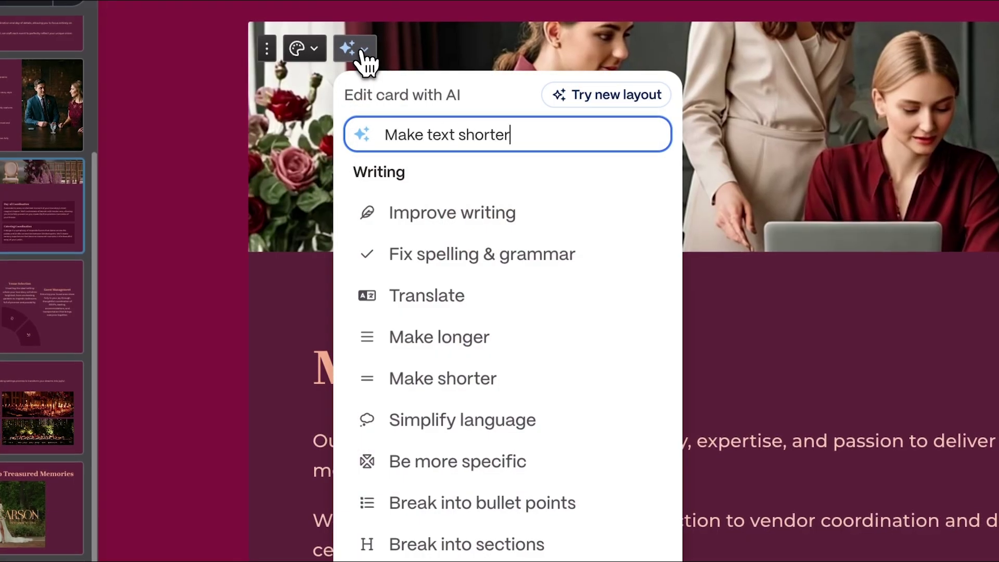
{"action": "key", "text": "Return"}
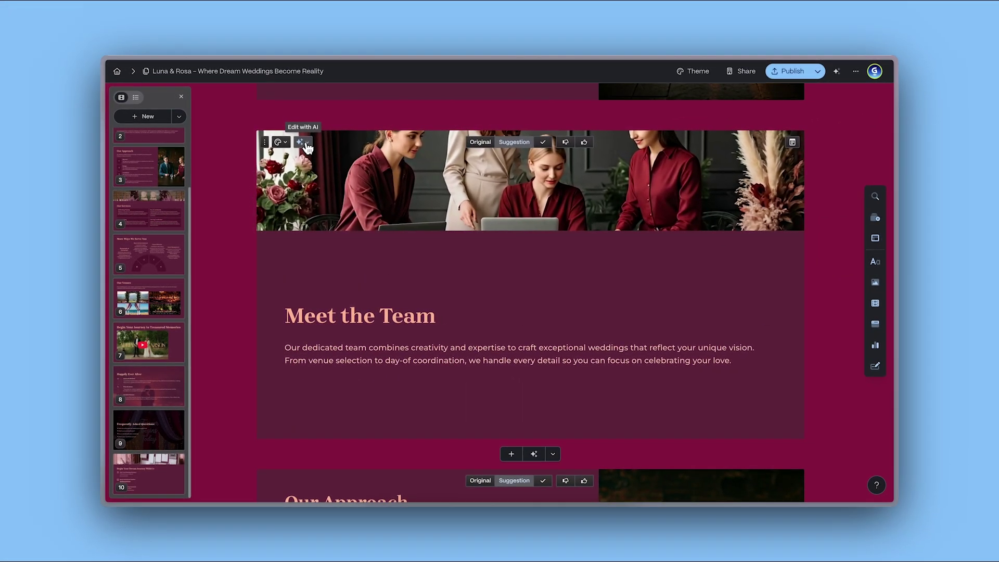
{"action": "left_click", "coordinate": [308, 148]}
{"action": "type", "text": "Suggest"}
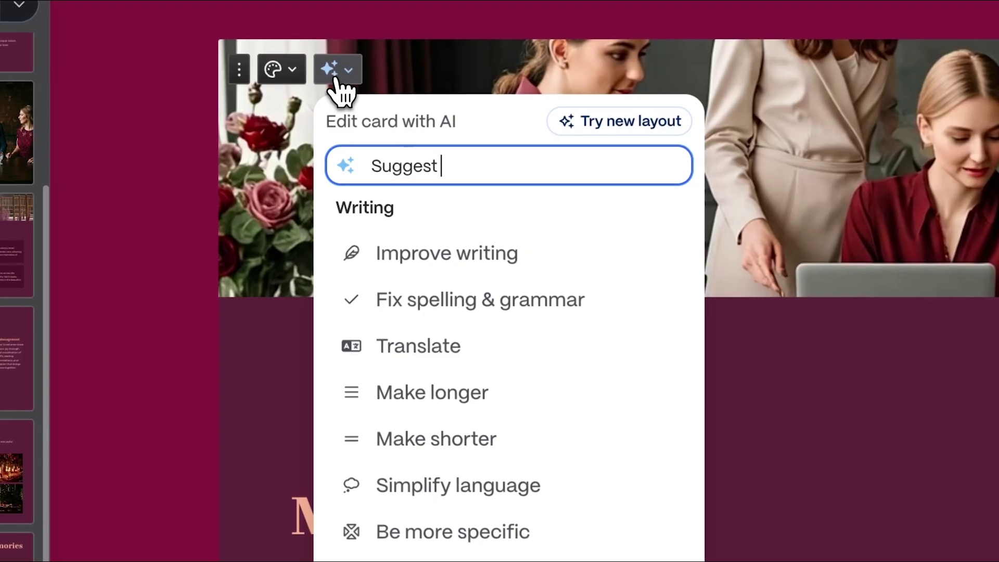
{"action": "type", "text": " a new layout"}
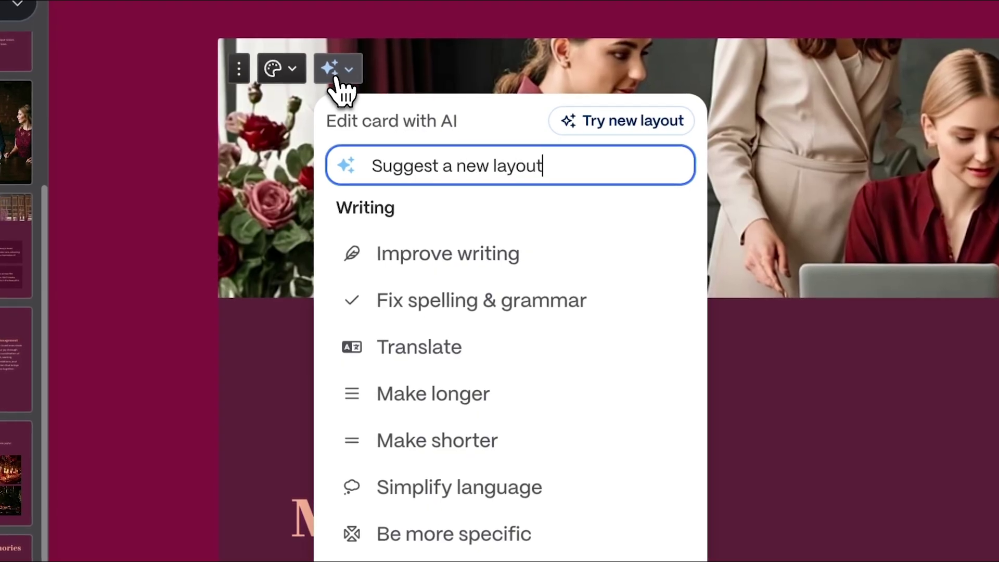
{"action": "key", "text": "Return"}
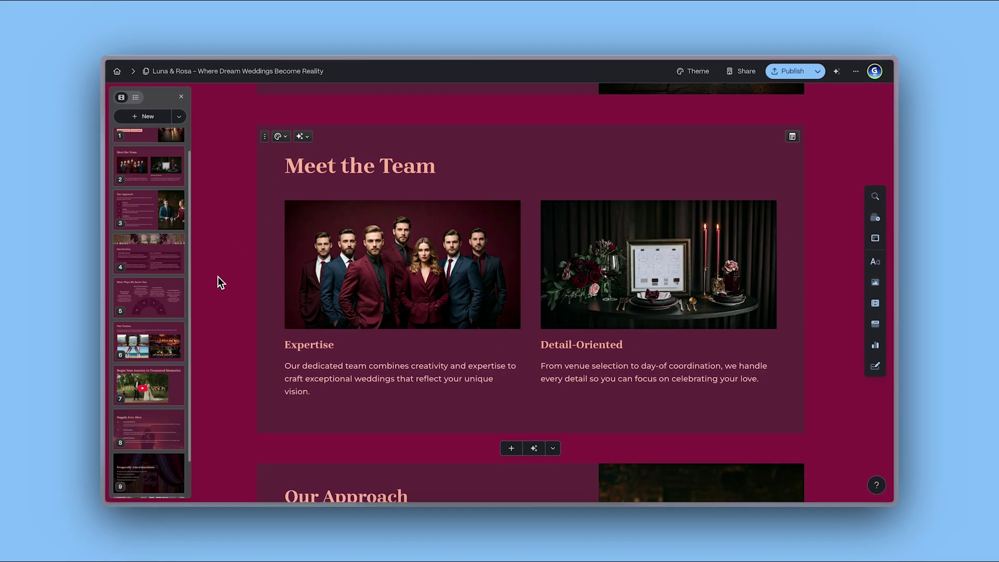
Have AI edit the Meet the Team card with the prompt "Add a new section with a written slogan about".
{"action": "left_click", "coordinate": [302, 136]}
{"action": "type", "text": "Add a new sectio"}
{"action": "type", "text": "n with a written slo"}
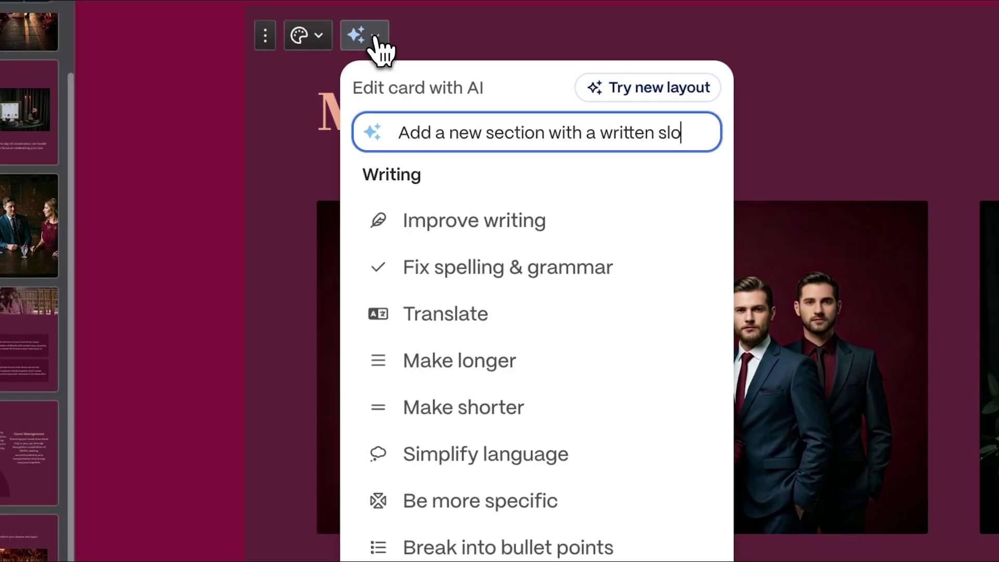
{"action": "type", "text": "gan about"}
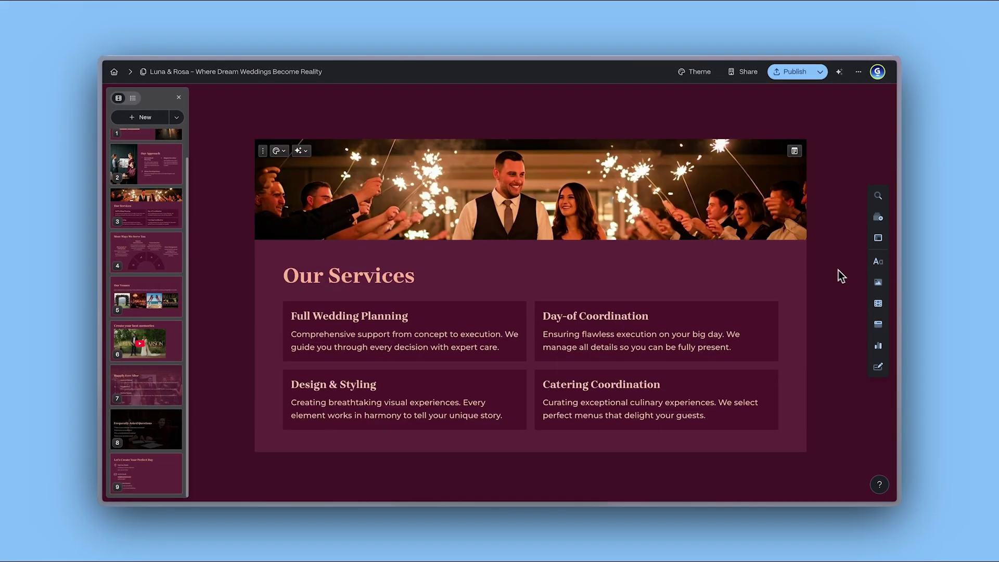
Insert a blank semi-circle layout into the page from the layout blocks.
{"action": "left_click", "coordinate": [876, 238]}
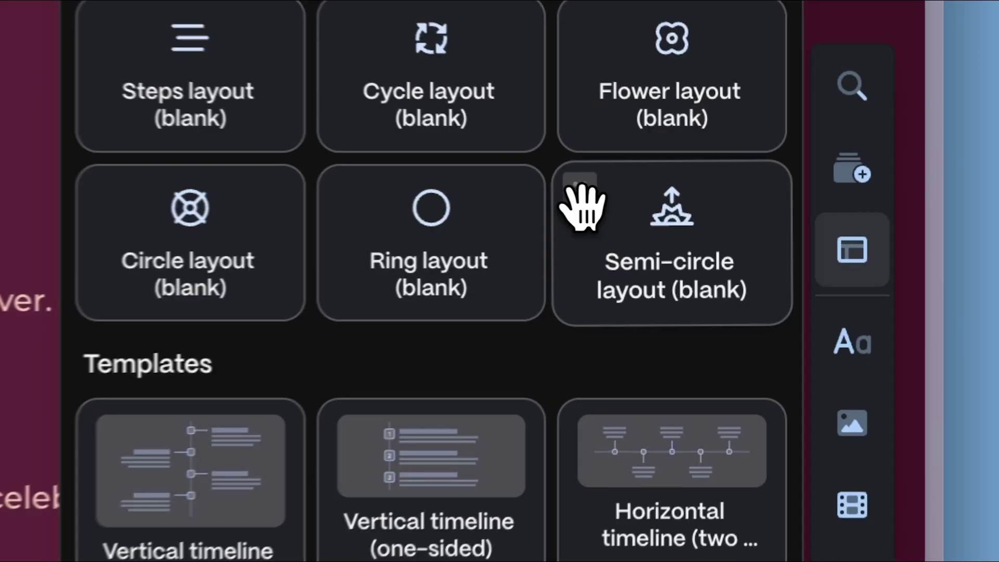
{"action": "left_click_drag", "start_coordinate": [583, 206], "coordinate": [521, 286]}
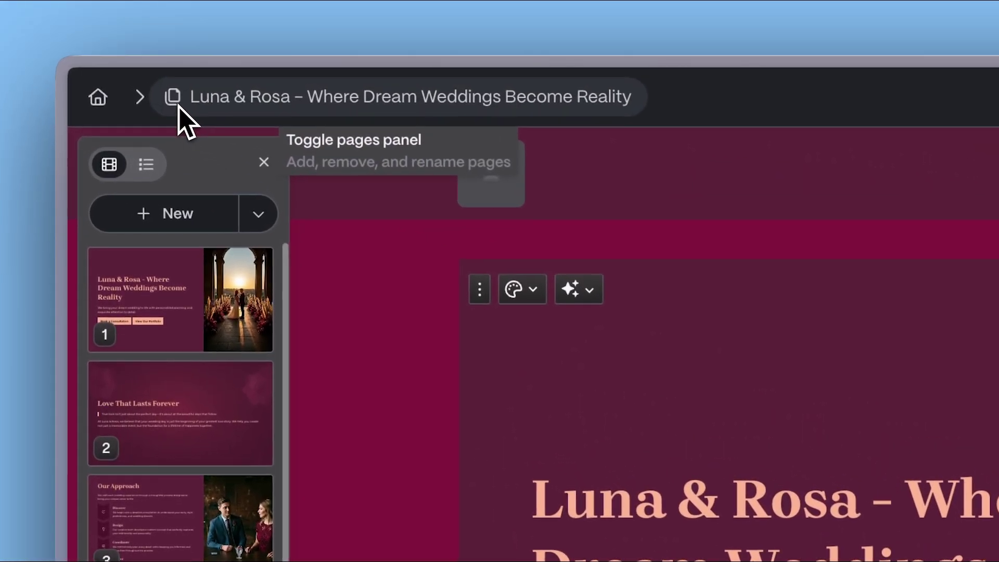
Add an AI-generated Client Testimonials page from a one-line prompt and a blank page to the site.
{"action": "left_click", "coordinate": [177, 104]}
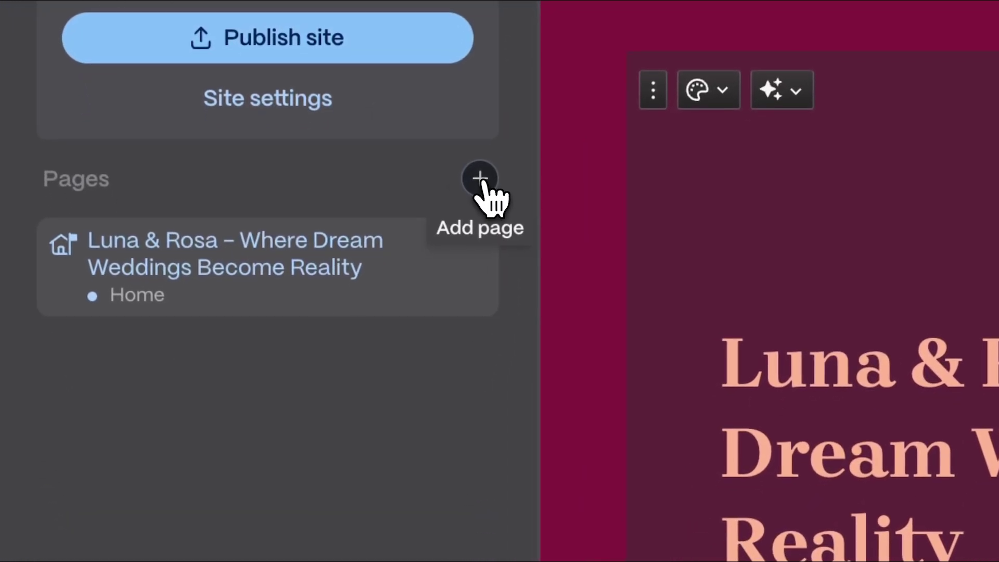
{"action": "left_click", "coordinate": [439, 357]}
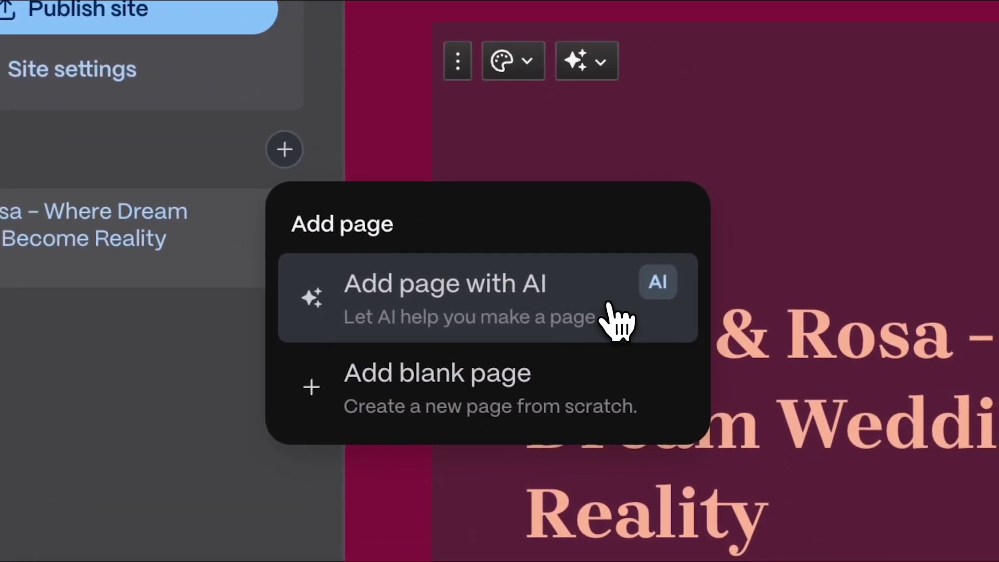
{"action": "left_click", "coordinate": [609, 307]}
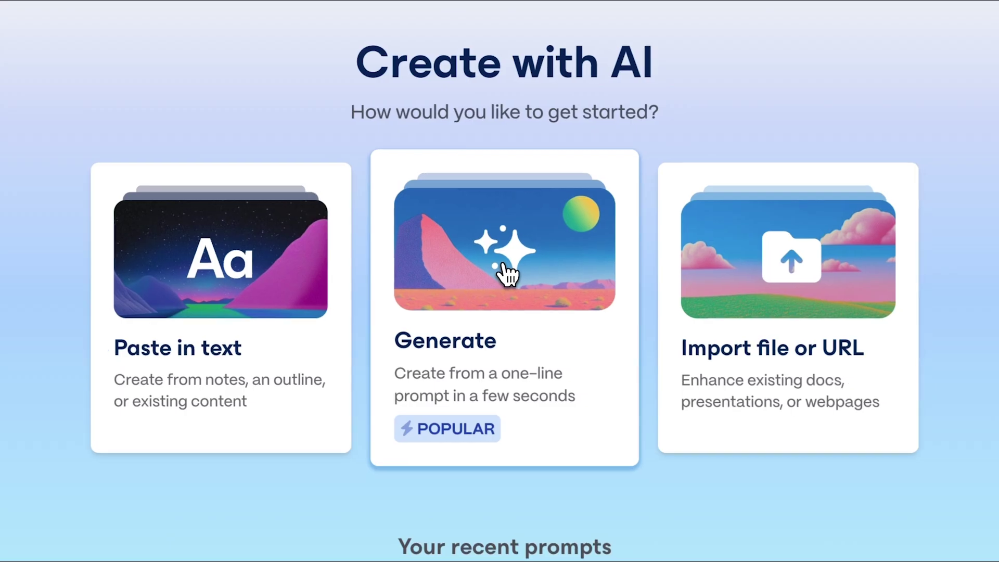
{"action": "left_click", "coordinate": [508, 273]}
{"action": "type", "text": "Client T"}
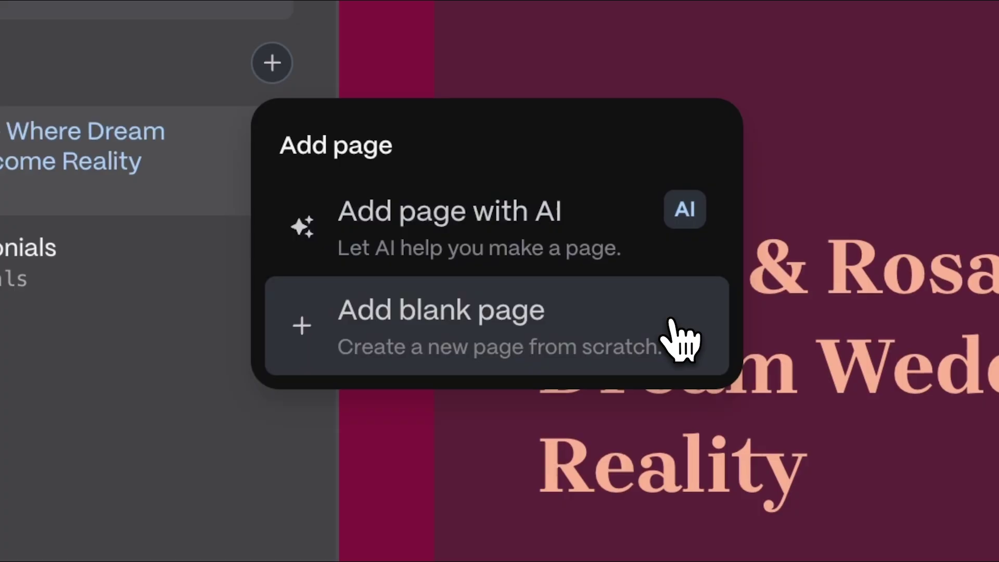
{"action": "left_click", "coordinate": [676, 335]}
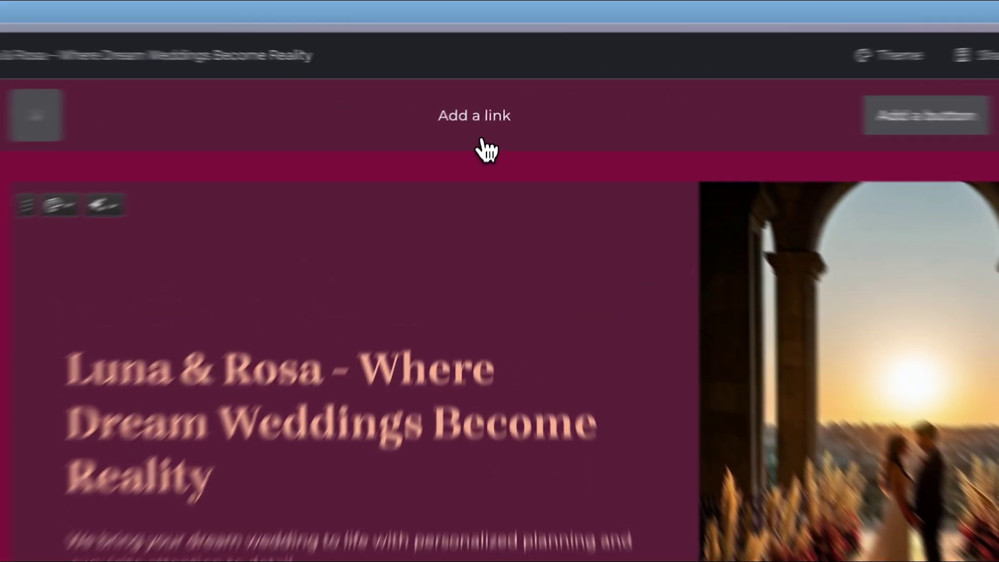
Add a header link labelled "Home" that leads to the "Luna & Rosa – Where Dream Weddings Become Reality" card.
{"action": "left_click", "coordinate": [488, 112]}
{"action": "type", "text": "Luna"}
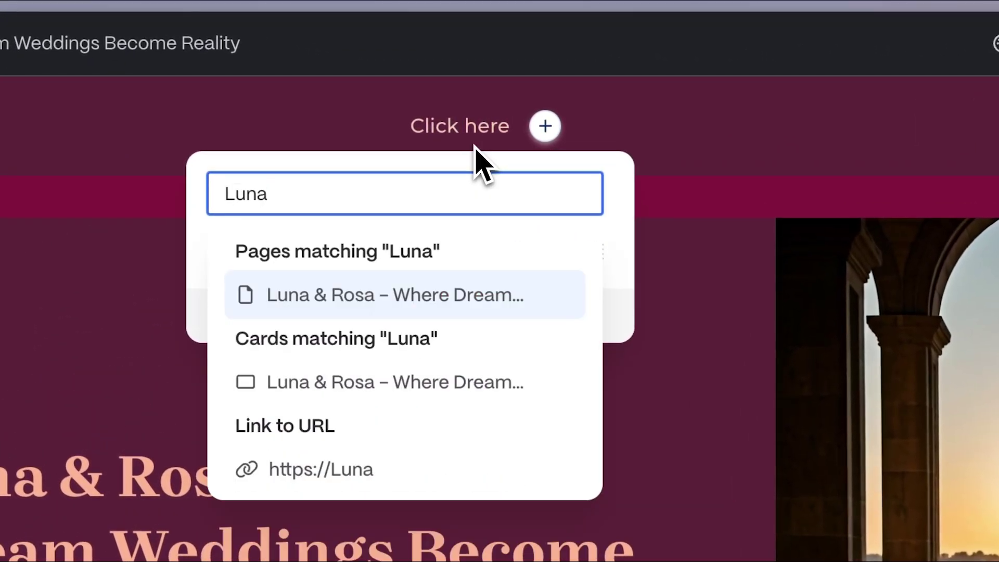
{"action": "left_click", "coordinate": [424, 384]}
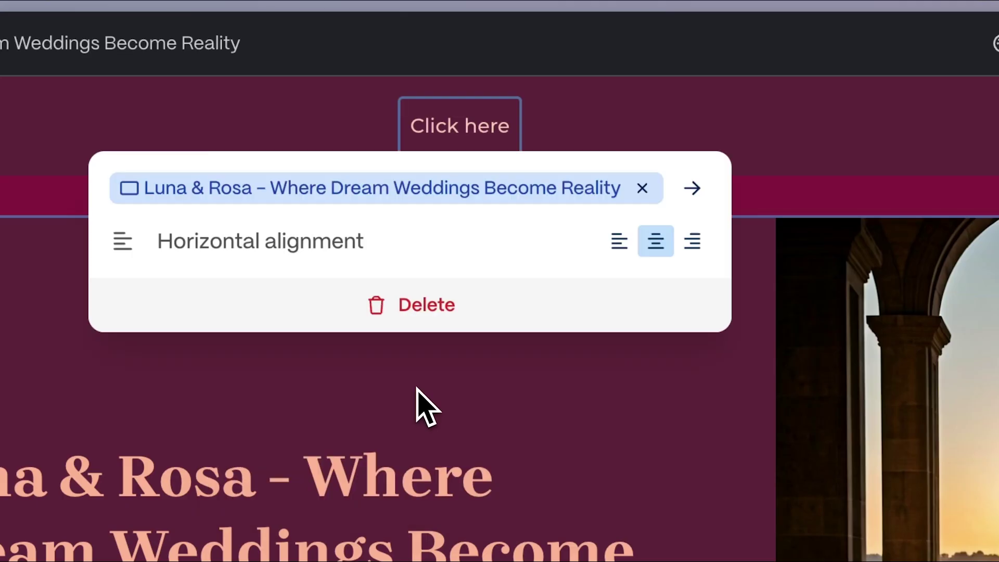
{"action": "triple_click", "coordinate": [457, 128]}
{"action": "type", "text": "Home"}
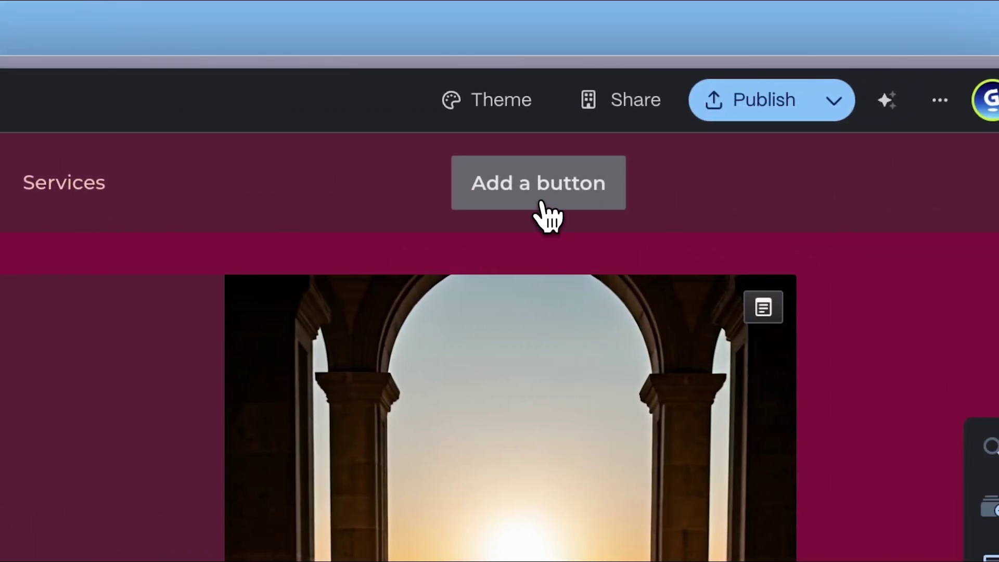
Add a "Book Us" button to the header, linked to the "Begin Your Dream Journey With Us" card.
{"action": "left_click", "coordinate": [546, 216]}
{"action": "type", "text": "Book Us"}
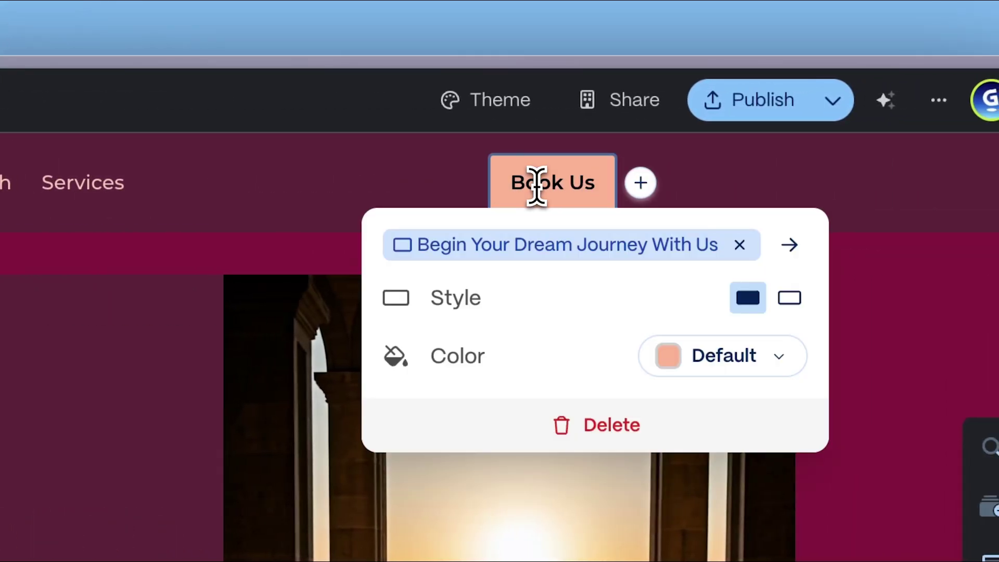
{"action": "key", "text": "Escape"}
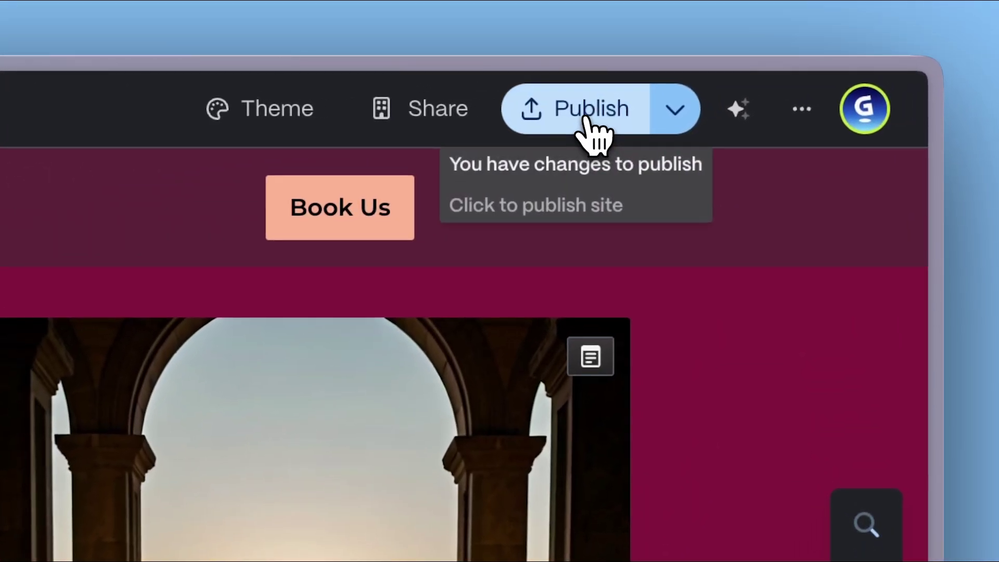
Publish the site's changes and enter "luna" as an existing custom domain.
{"action": "left_click", "coordinate": [585, 120]}
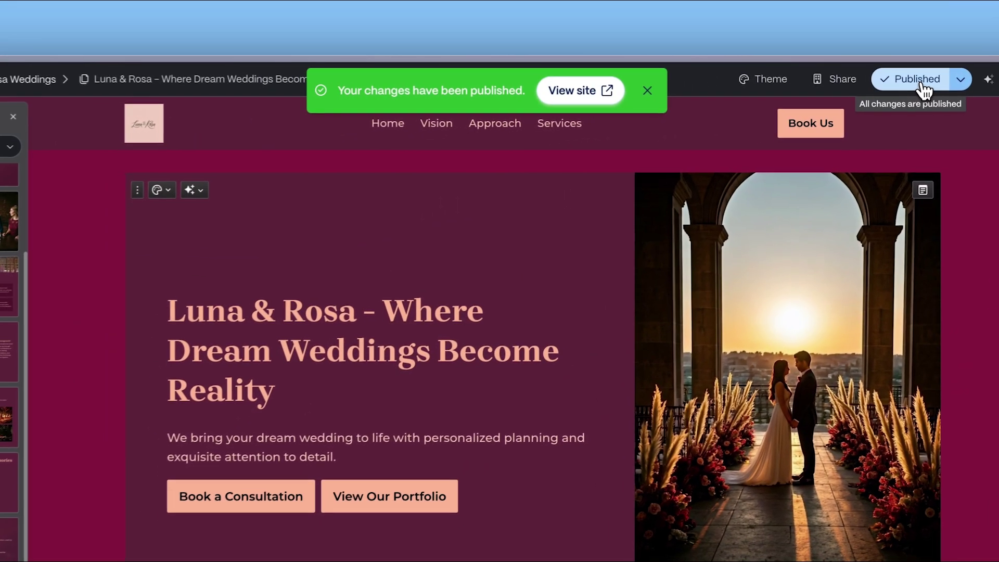
{"action": "left_click", "coordinate": [928, 86]}
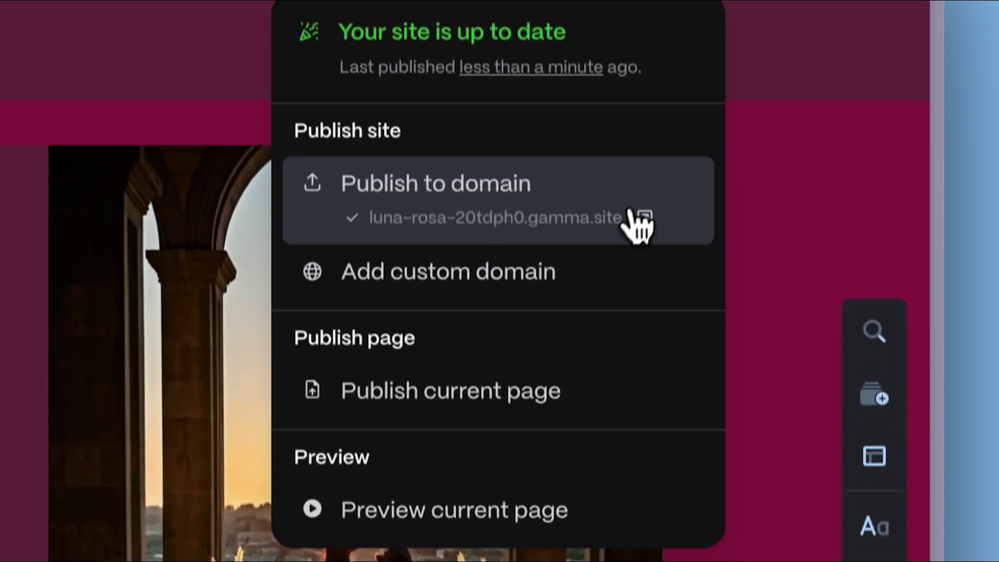
{"action": "left_click", "coordinate": [542, 406]}
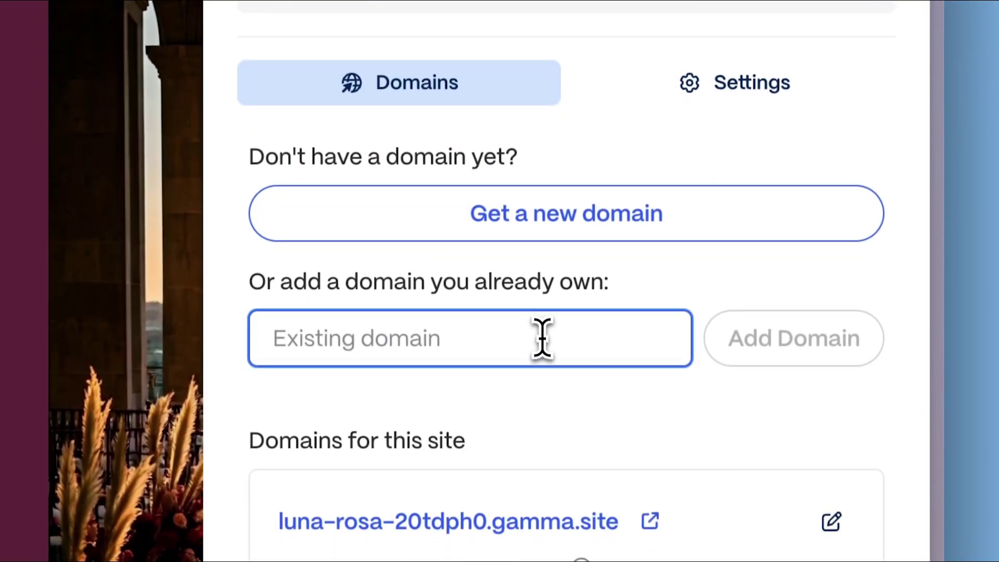
{"action": "type", "text": "luna"}
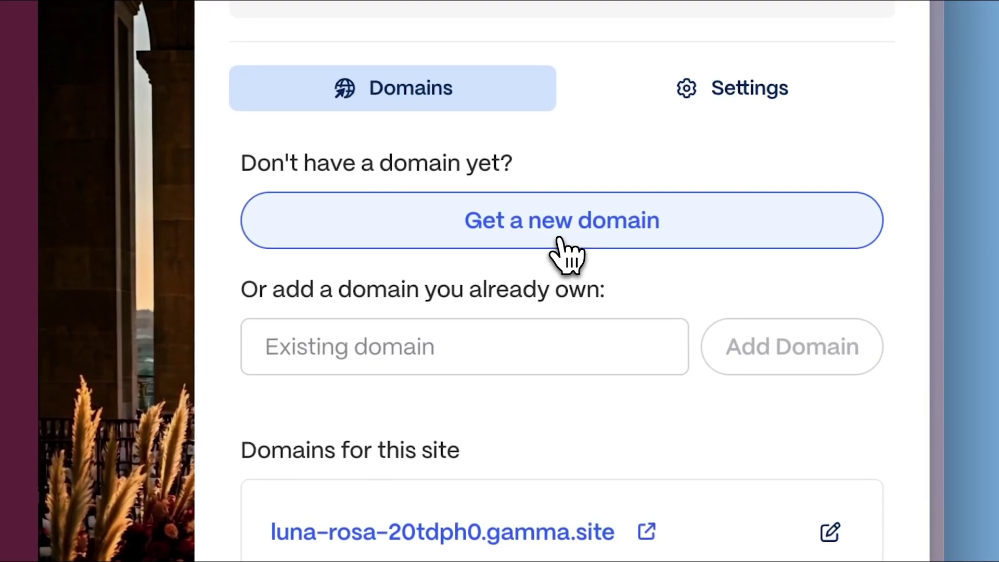
Check the availability of the new domain lunaandrosa.com through the domain purchase search.
{"action": "left_click", "coordinate": [775, 229]}
{"action": "left_click", "coordinate": [642, 385]}
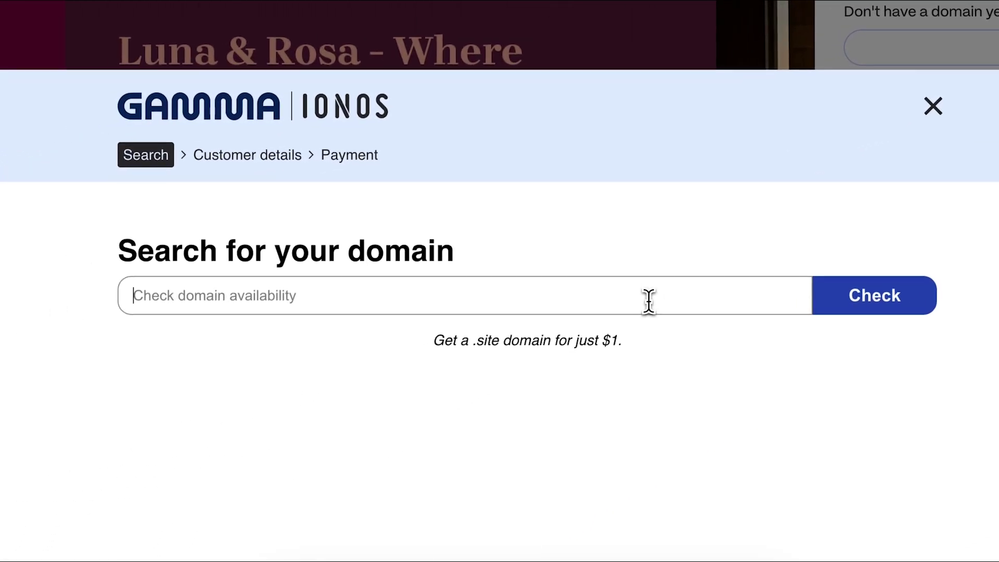
{"action": "type", "text": "lunaandrosa.com"}
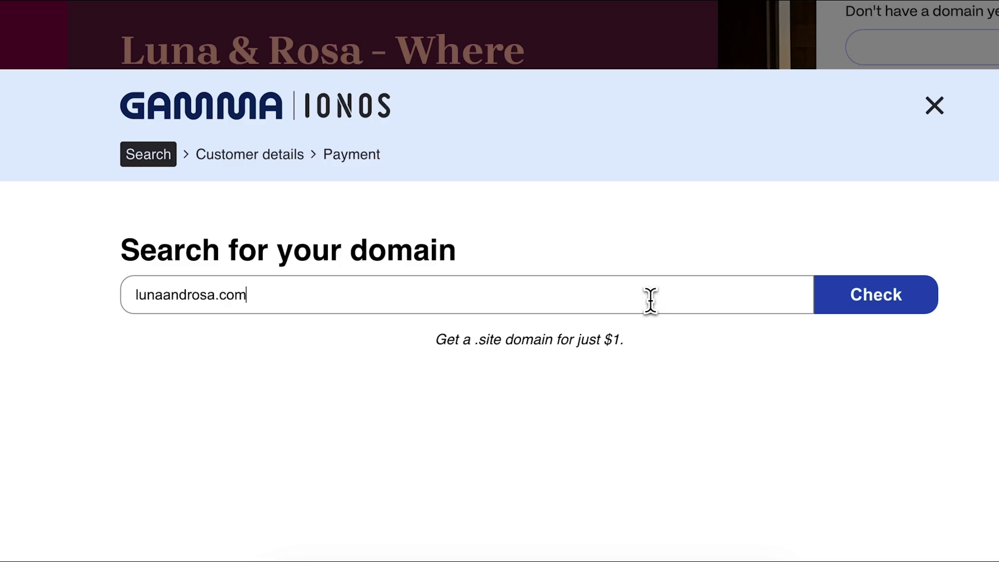
{"action": "left_click", "coordinate": [853, 311]}
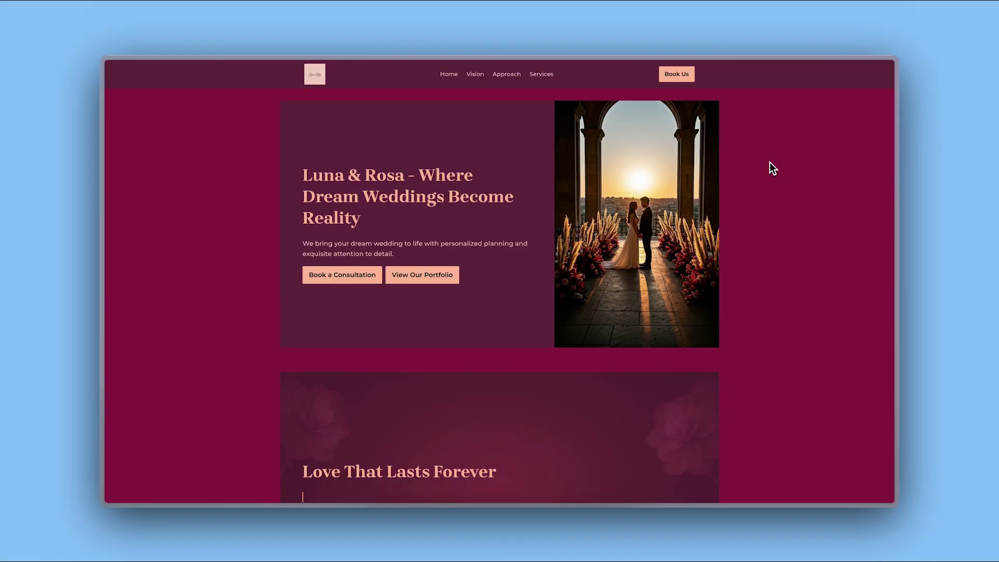
Look through the published home page from the hero card to the Our Approach section.
{"action": "scroll", "coordinate": [770, 161], "scroll_direction": "down", "scroll_amount": 3}
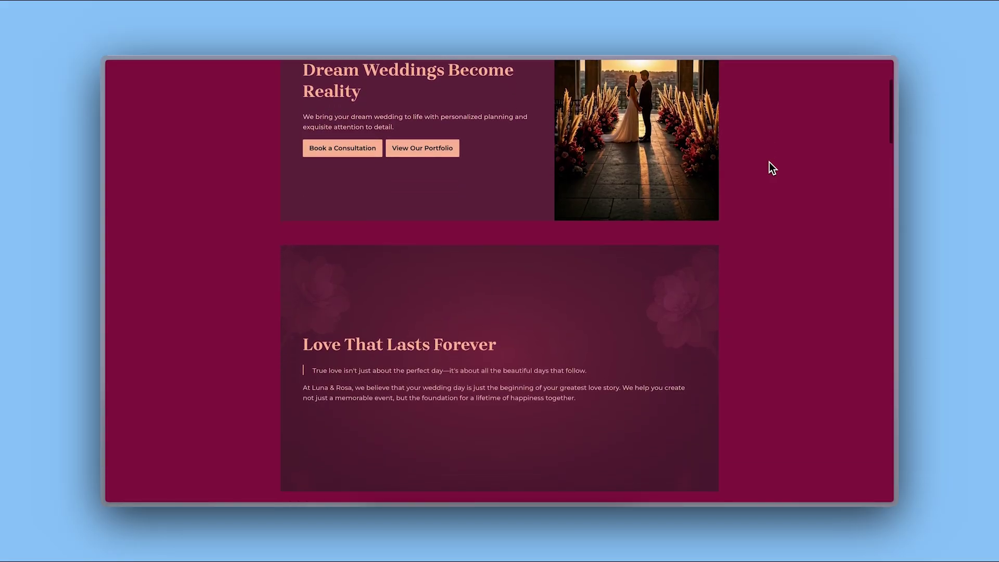
{"action": "scroll", "coordinate": [769, 161], "scroll_direction": "down", "scroll_amount": 4}
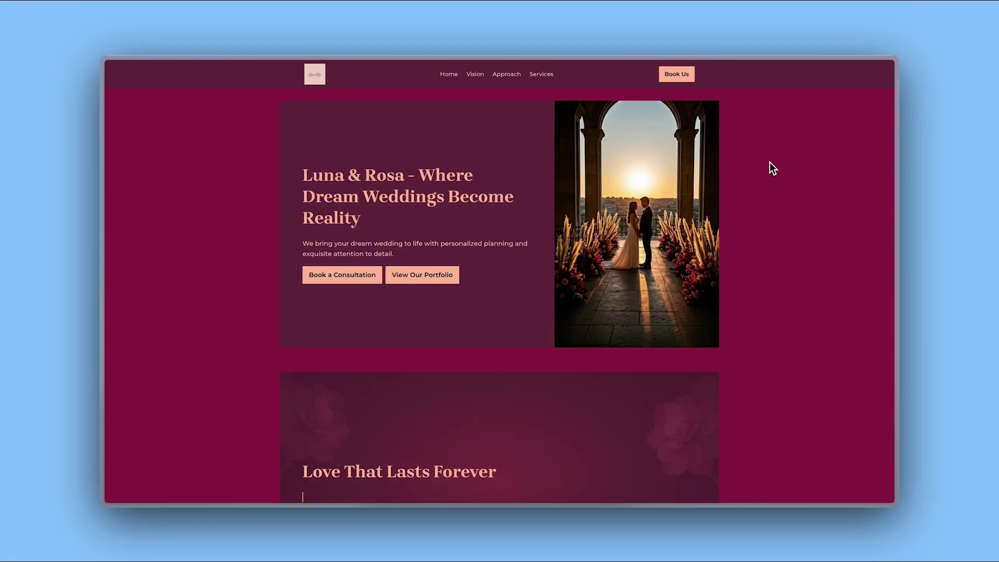
{"action": "scroll", "coordinate": [769, 163], "scroll_direction": "down", "scroll_amount": 3}
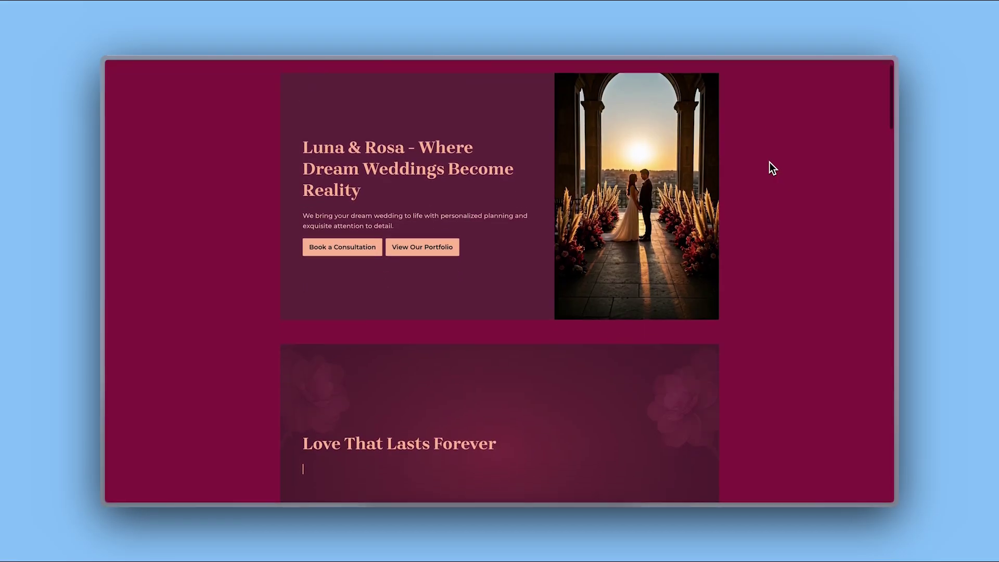
{"action": "scroll", "coordinate": [769, 161], "scroll_direction": "down", "scroll_amount": 5}
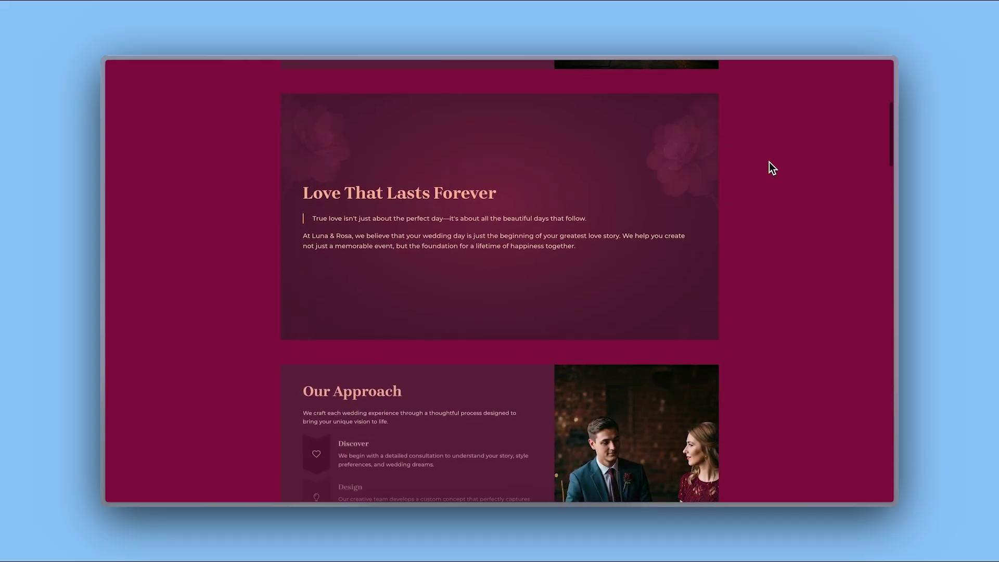